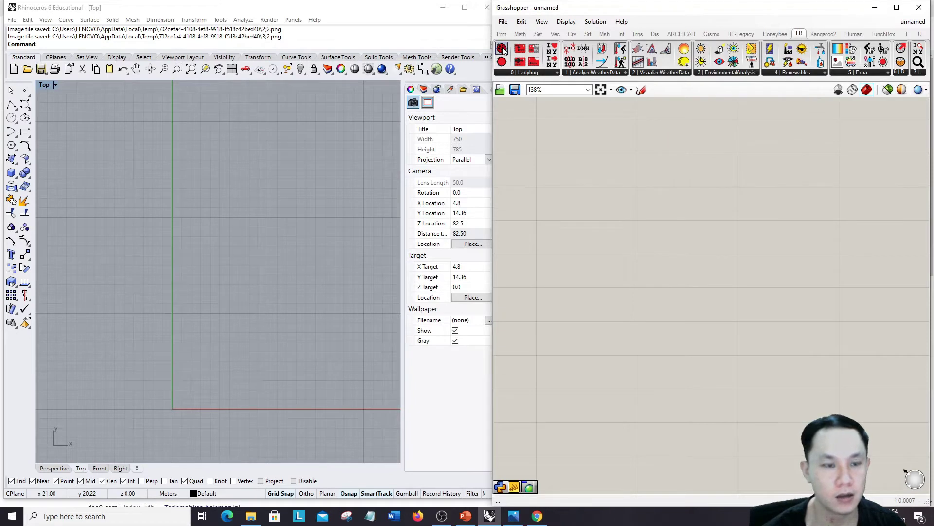
# Place the Ladybug_Ladybug component on the empty canvas
pyautogui.scroll(3, 619, 180)
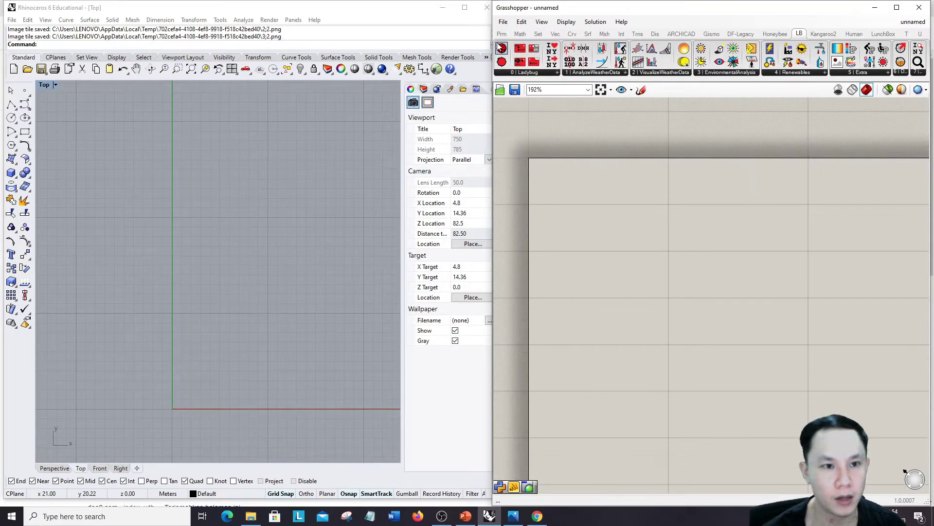
pyautogui.moveTo(501, 50); pyautogui.dragTo(621, 220)
pyautogui.scroll(2, 621, 220)
pyautogui.moveTo(714, 220)
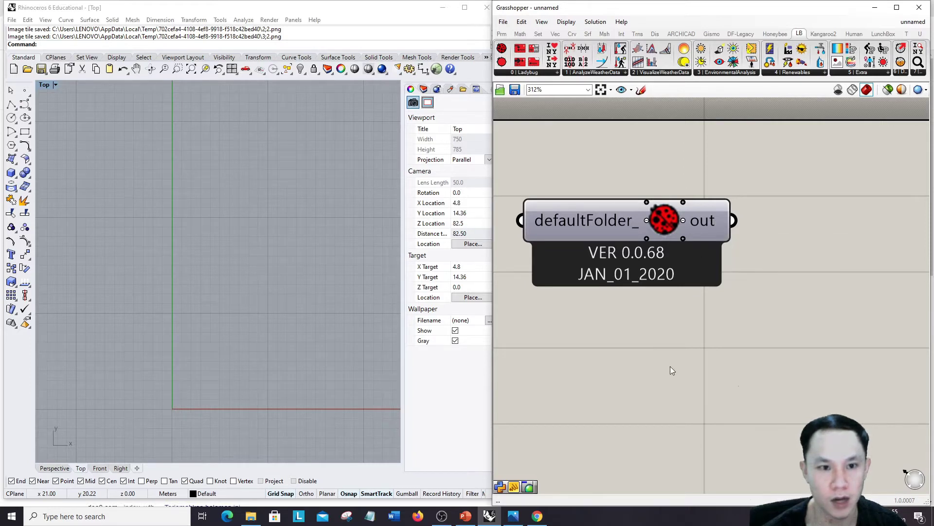
# Add the Ladybug_Import epw component to the canvas beside the Ladybug component
pyautogui.click(534, 73)
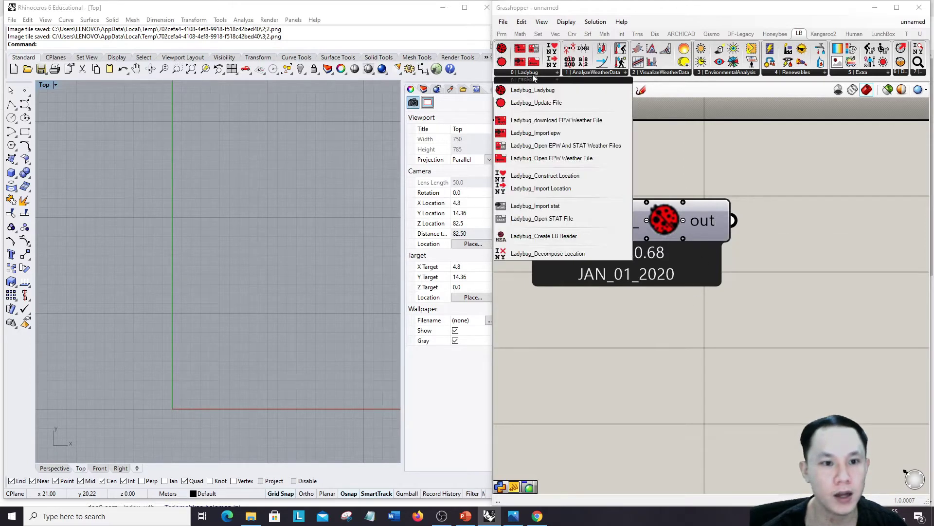
pyautogui.moveTo(545, 136); pyautogui.dragTo(700, 301)
pyautogui.scroll(-3, 700, 301)
pyautogui.moveTo(758, 310); pyautogui.dragTo(749, 302)
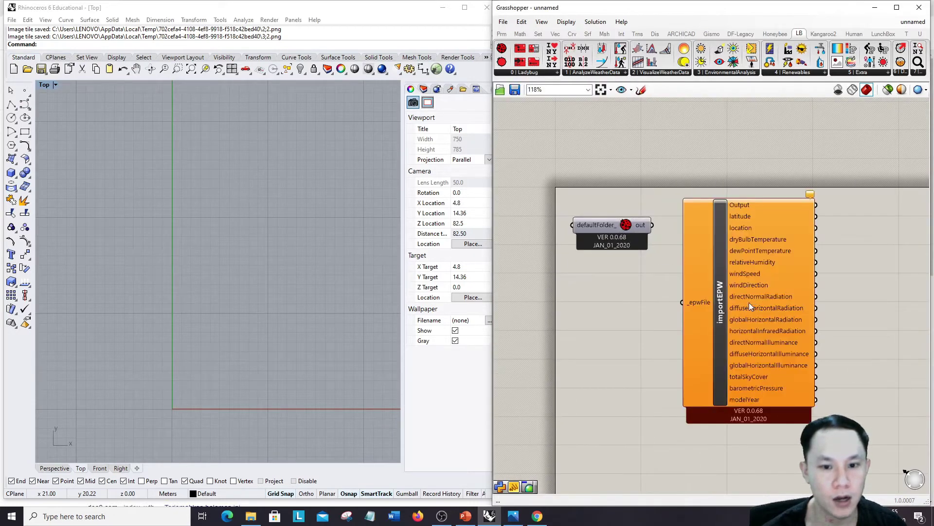
pyautogui.scroll(2, 749, 303)
pyautogui.scroll(-3, 690, 282)
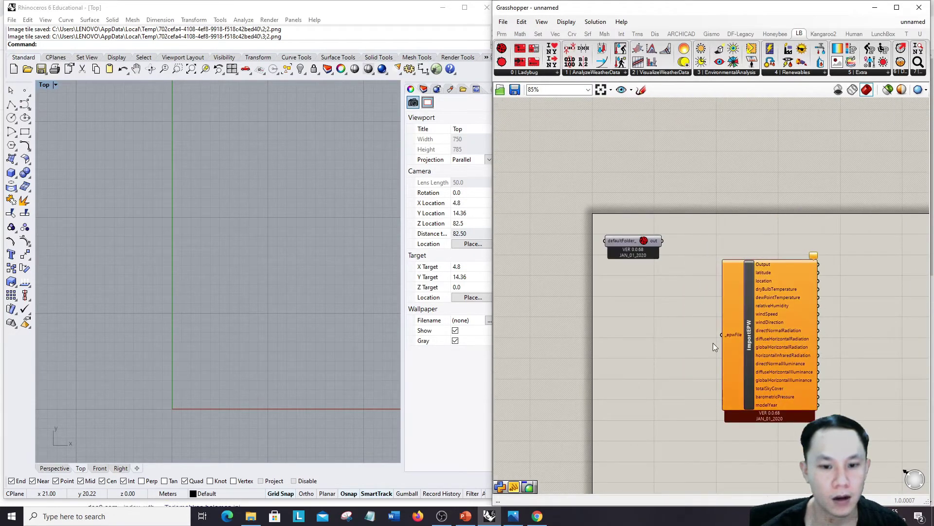
pyautogui.scroll(2, 713, 342)
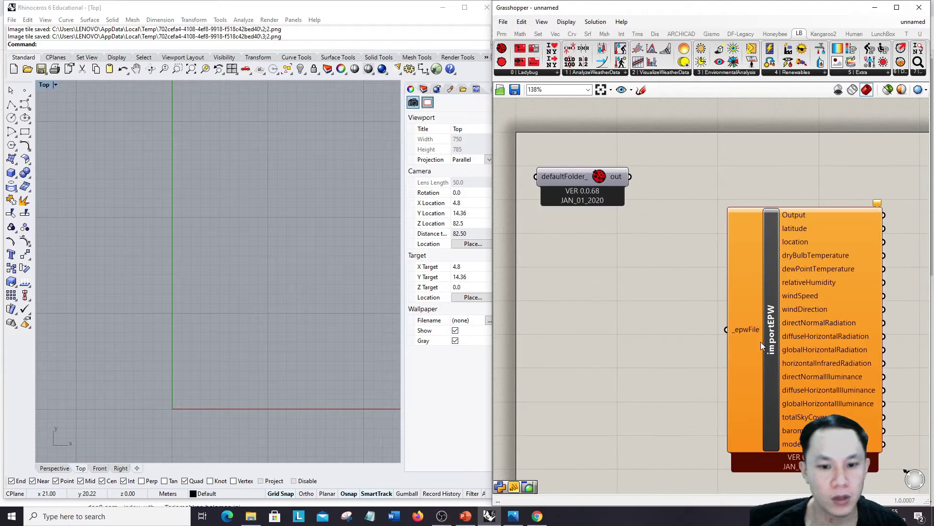
# Add the Ladybug_Open EPW Weather File component and connect its epwFile output to the _epwFile input of importEPW
pyautogui.click(551, 73)
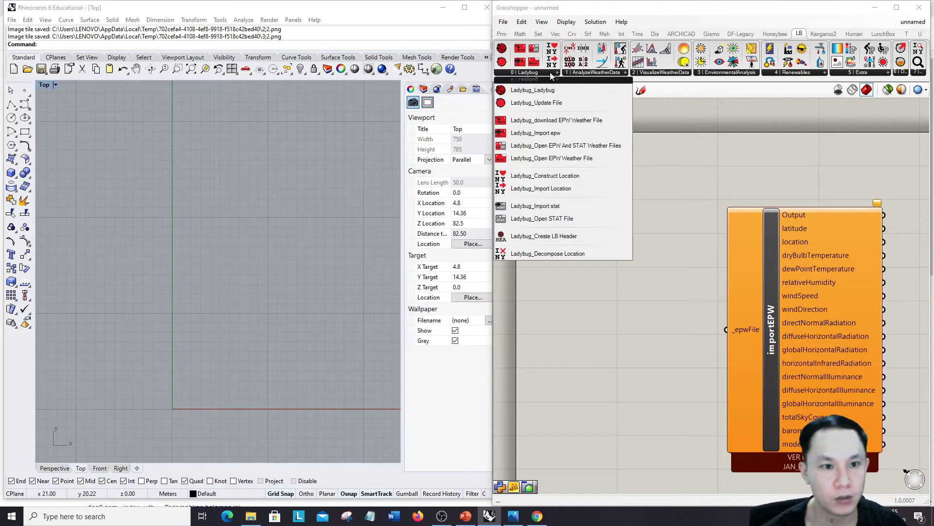
pyautogui.click(560, 159)
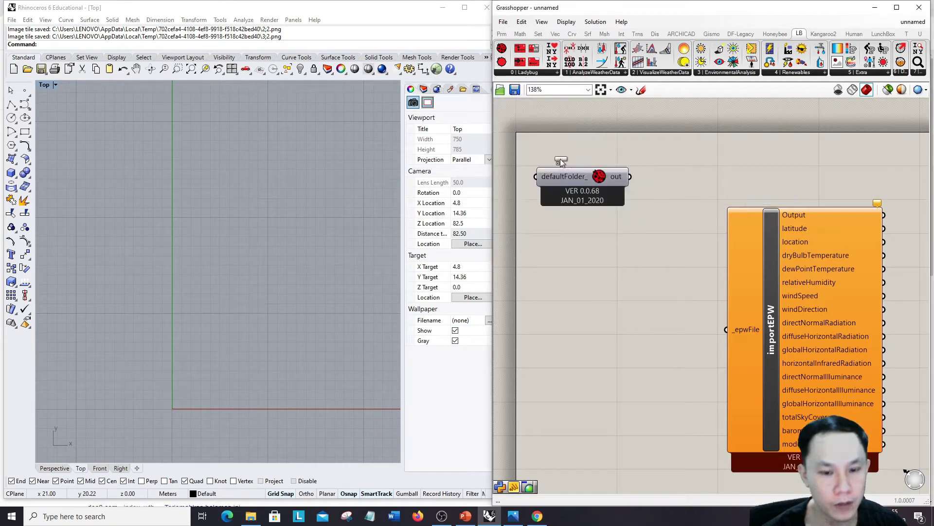
pyautogui.click(665, 308)
pyautogui.scroll(3, 682, 325)
pyautogui.moveTo(718, 296); pyautogui.dragTo(762, 336)
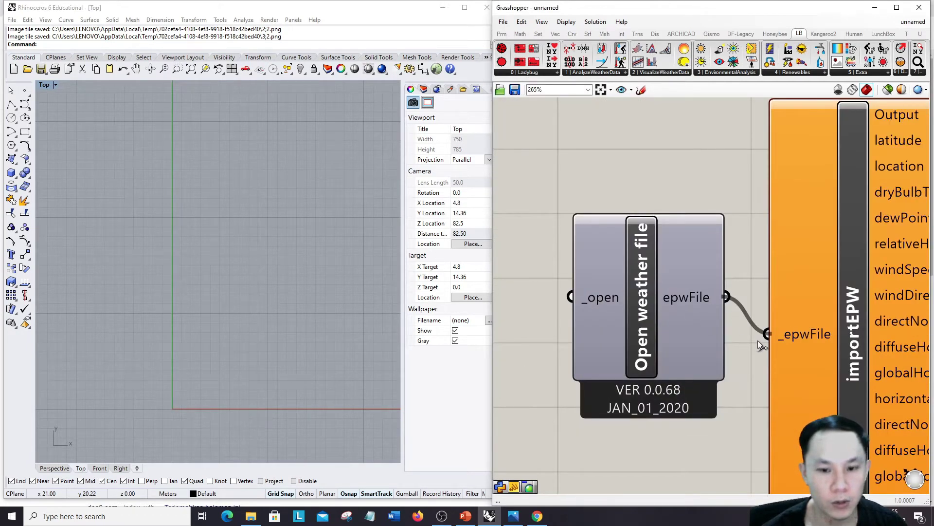
pyautogui.scroll(-4, 758, 340)
# Move the Open weather file and importEPW components together farther from the Ladybug component to free space before the _open input
pyautogui.click(708, 310)
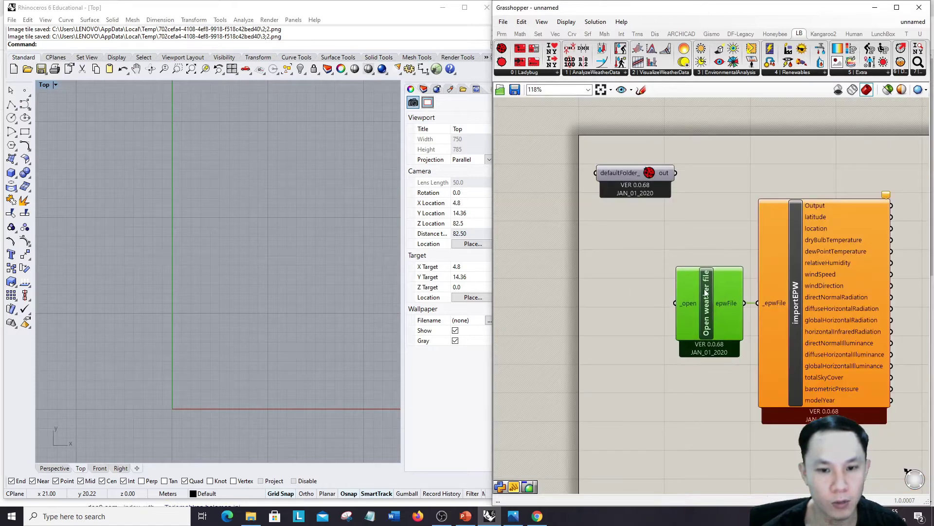
pyautogui.scroll(-2, 698, 264)
pyautogui.moveTo(864, 306); pyautogui.dragTo(772, 276)
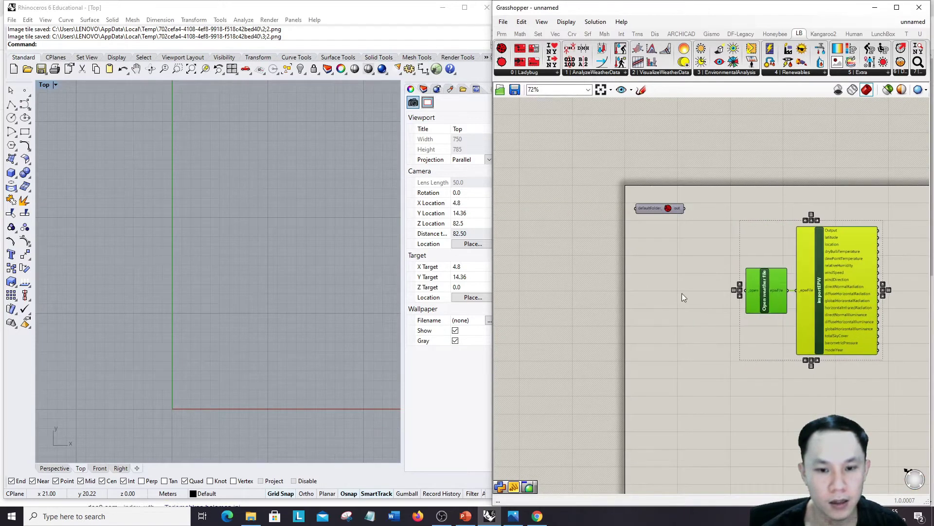
pyautogui.click(682, 293)
# Add a Boolean Toggle and connect it to the _open input of the Open weather file component
pyautogui.scroll(5, 722, 297)
pyautogui.doubleClick(688, 299)
pyautogui.write('bo')
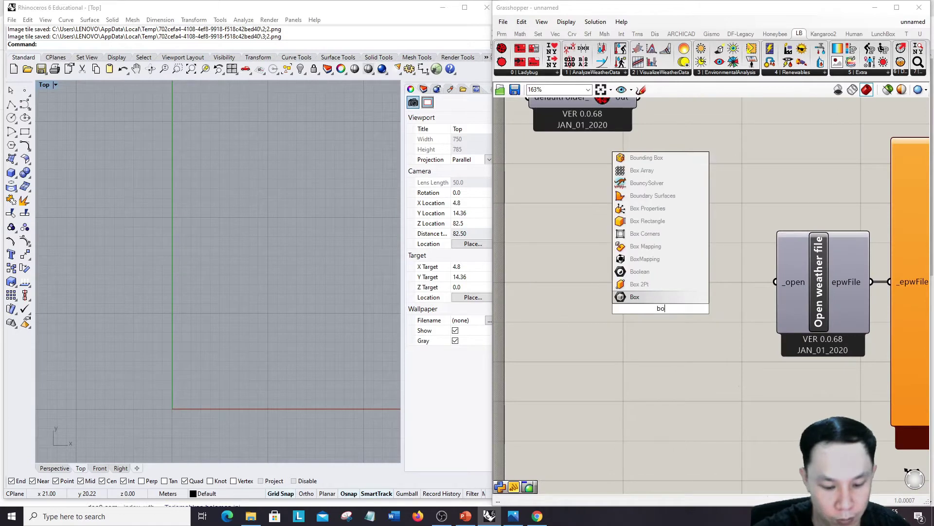
pyautogui.write('olean')
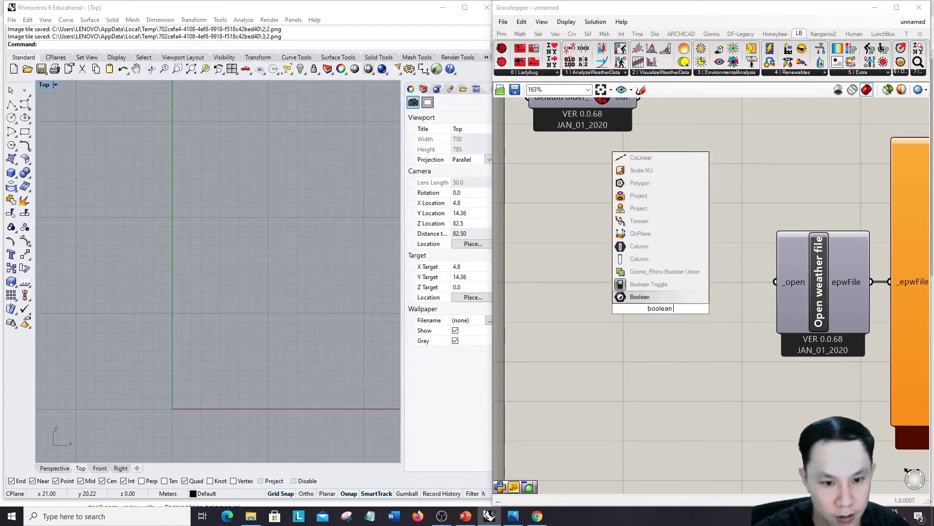
pyautogui.click(644, 287)
pyautogui.moveTo(720, 308); pyautogui.dragTo(775, 282)
# Set the Boolean Toggle to True and load IDN_JW_Semarang.968370_TMYx.2004-2018.epw from the ladybug folder on drive C
pyautogui.click(657, 311)
pyautogui.scroll(-1, 648, 288)
pyautogui.click(645, 281)
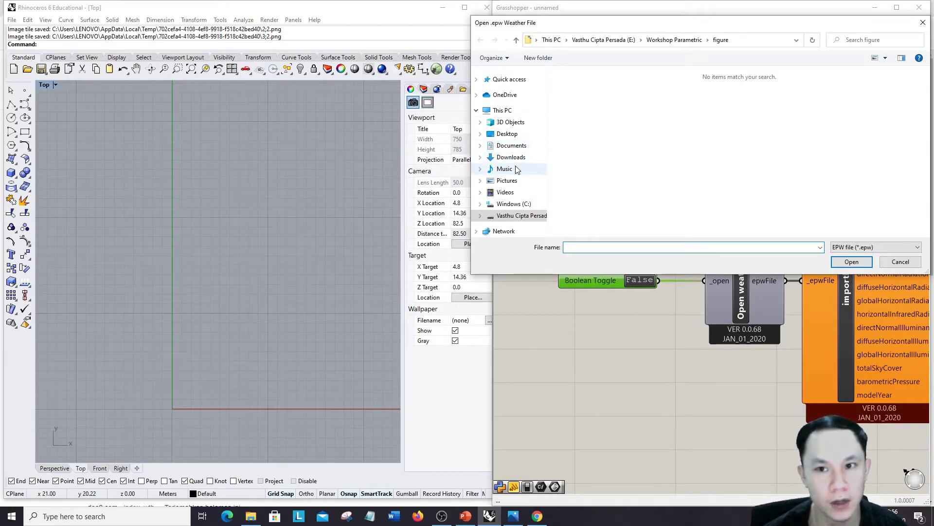
pyautogui.click(517, 204)
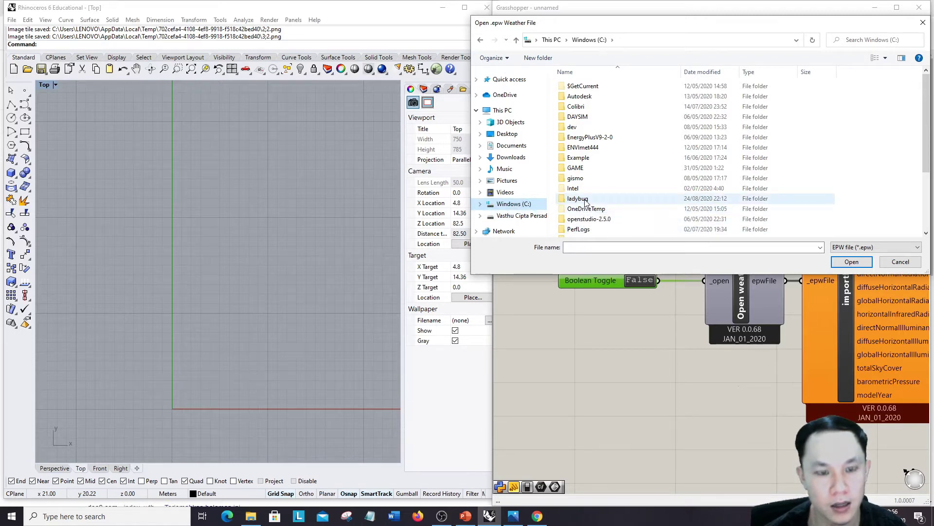
pyautogui.doubleClick(578, 198)
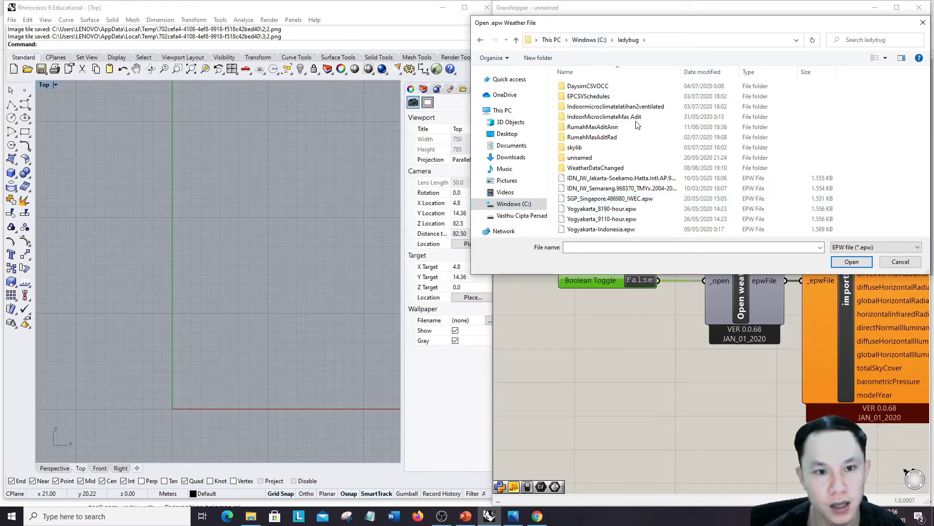
pyautogui.click(632, 192)
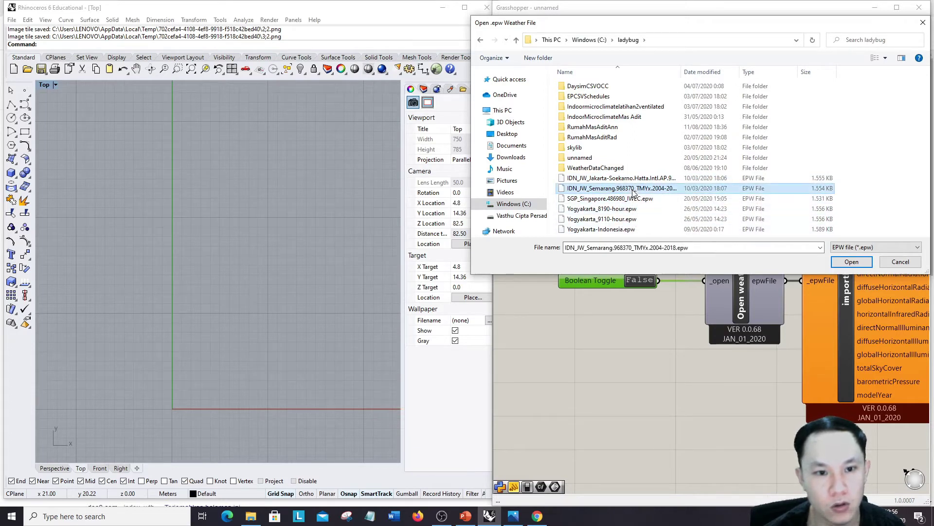
pyautogui.click(833, 265)
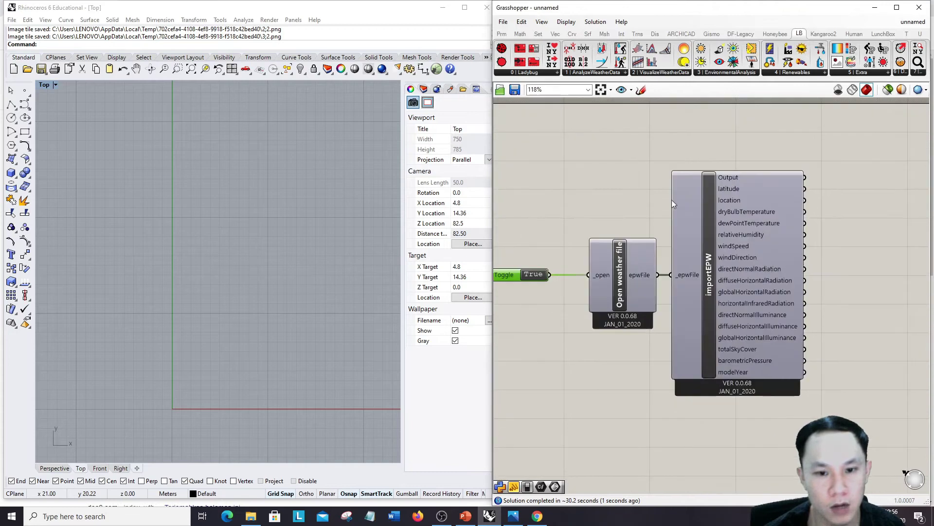
# Switch to Chrome and open the EnergyPlus Weather Data and onebuilding.org search results in new tabs
pyautogui.hotkey('alt', 'Tab')
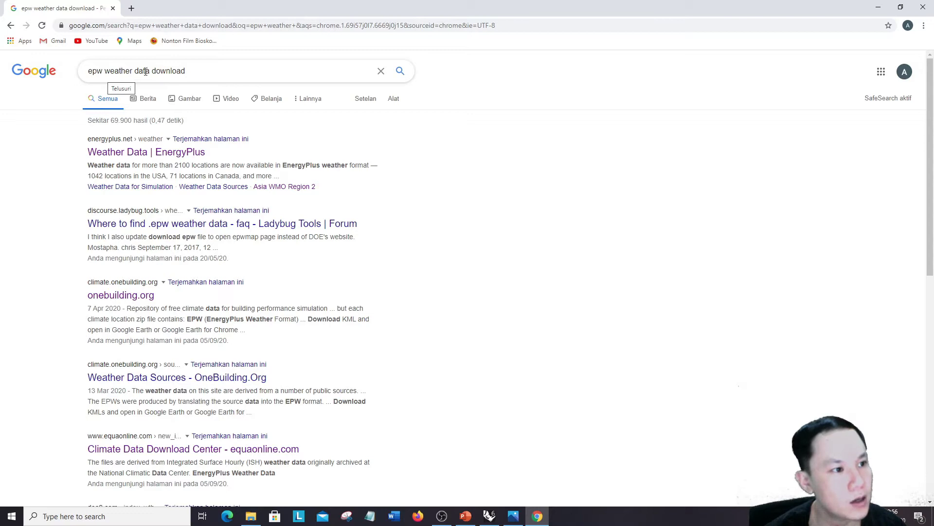
pyautogui.rightClick(136, 156)
pyautogui.click(161, 161)
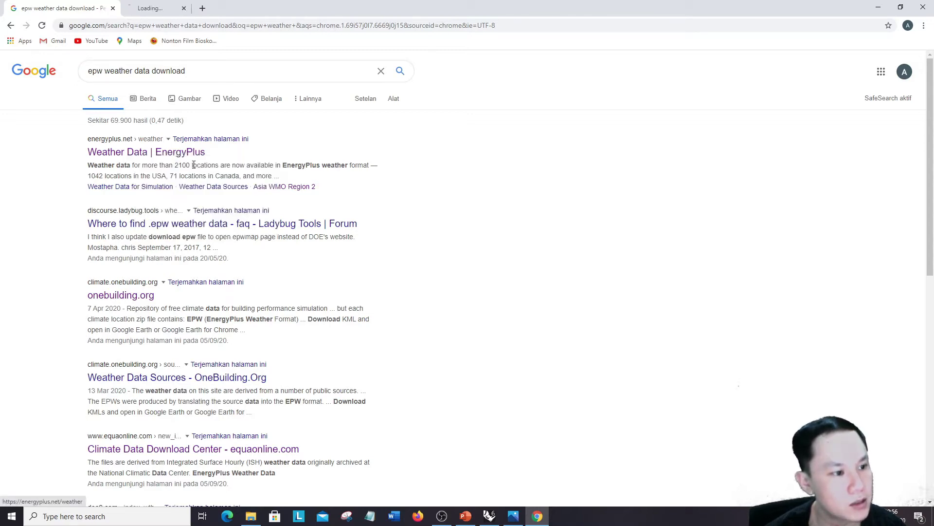
pyautogui.rightClick(125, 298)
pyautogui.click(142, 304)
# Browse the EnergyPlus site's Downloads page and its weather data for Malaysia in Southwest Pacific WMO Region 5
pyautogui.click(180, 7)
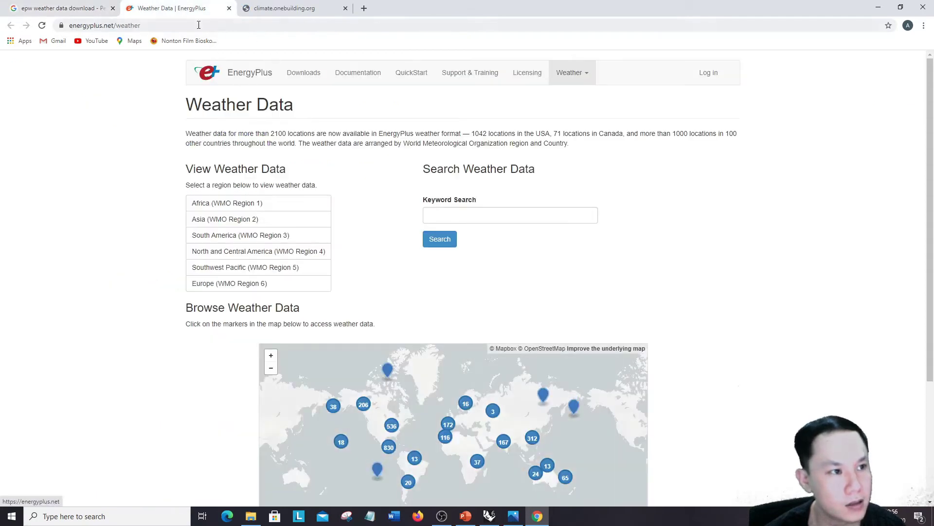
pyautogui.click(303, 72)
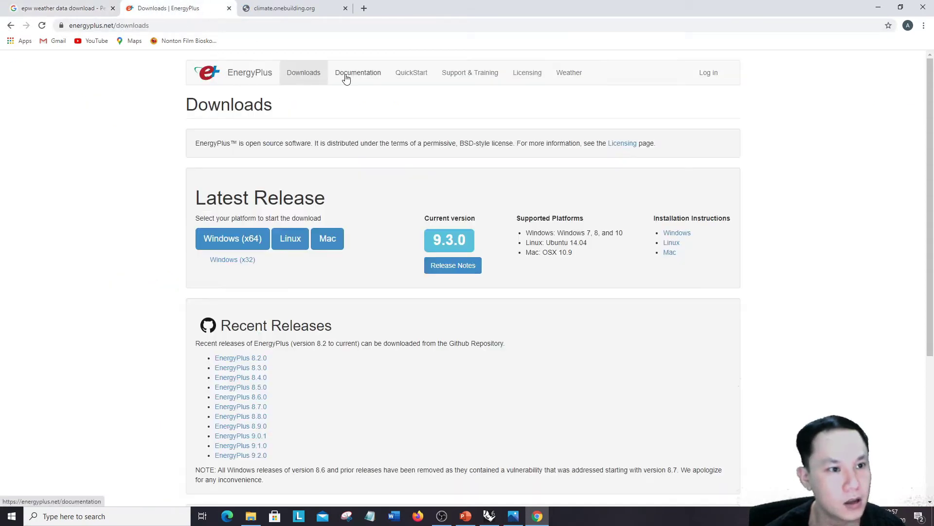
pyautogui.click(570, 76)
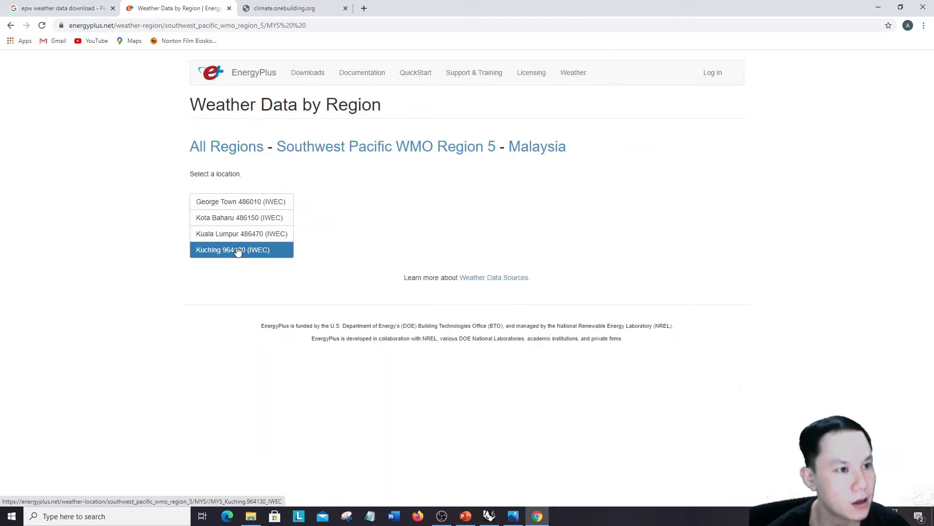
# On Climate.OneBuilding.Org, open Indonesia's list under Southwest Pacific Region 5 and download the Semarang-Achmad Yani zip file
pyautogui.click(280, 10)
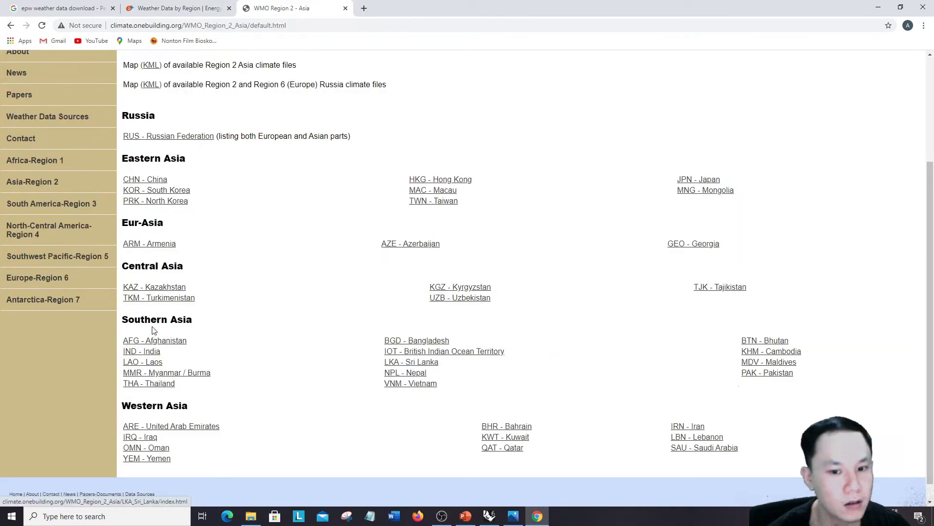
pyautogui.click(41, 260)
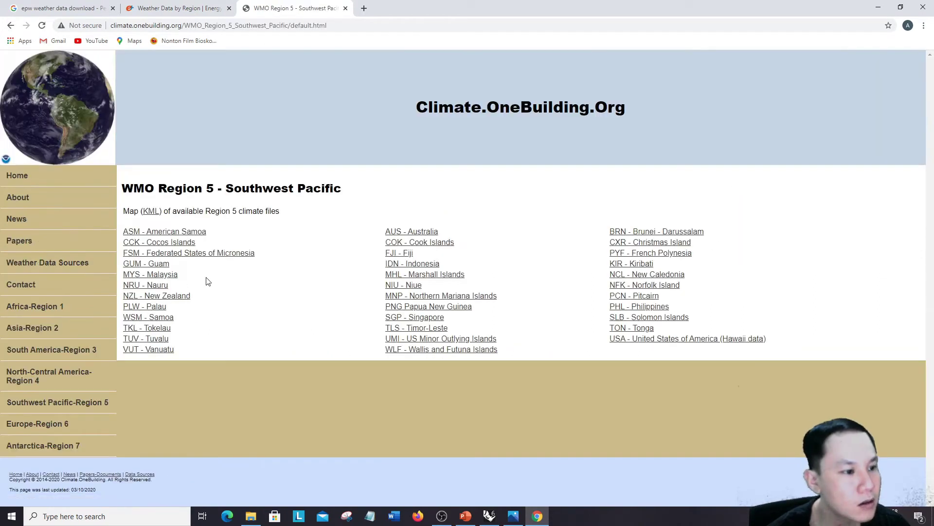
pyautogui.click(423, 264)
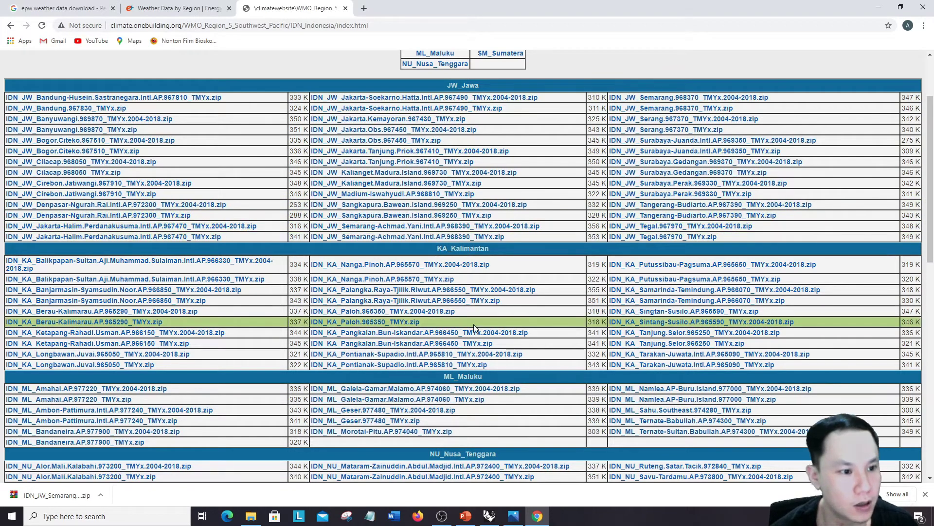
# Look through Indonesia's climate files by region and show the downloaded Semarang zip in its folder
pyautogui.scroll(-1, 474, 327)
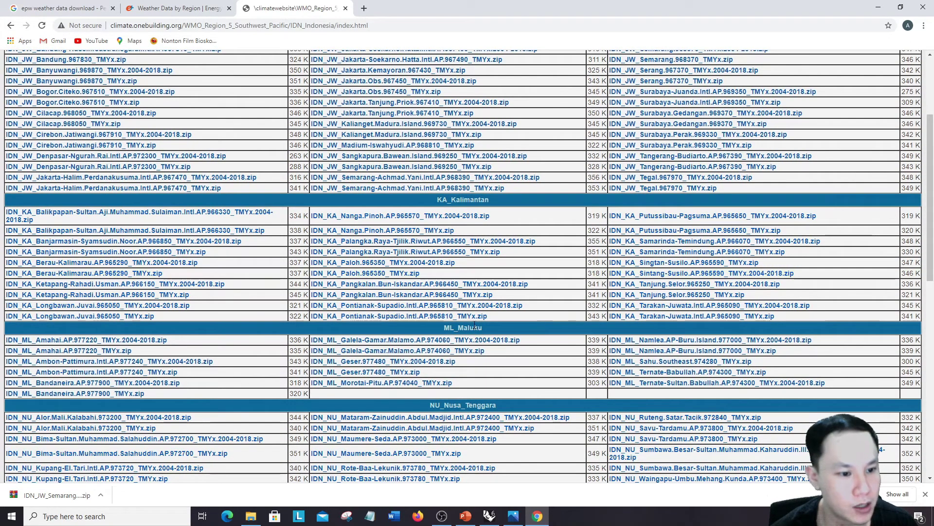
pyautogui.scroll(-2, 475, 326)
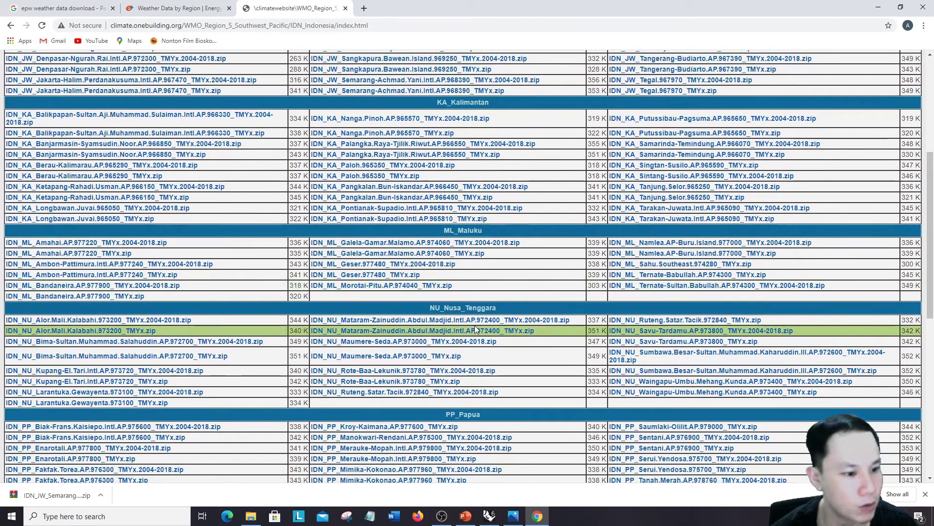
pyautogui.scroll(-2, 475, 329)
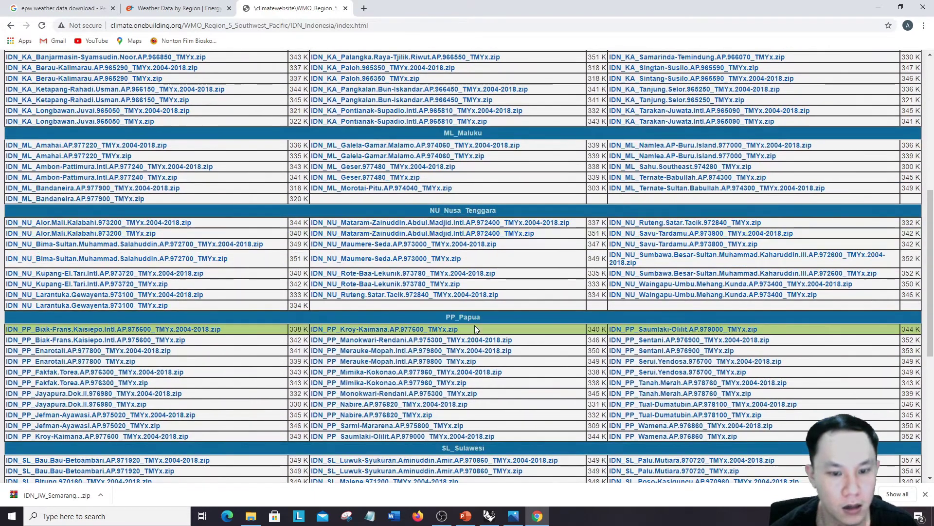
pyautogui.scroll(7, 474, 325)
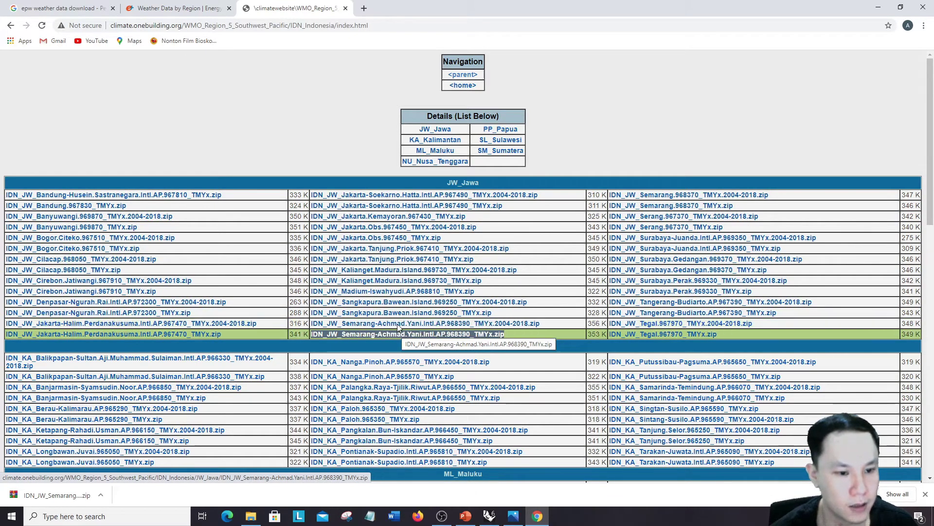
pyautogui.rightClick(60, 495)
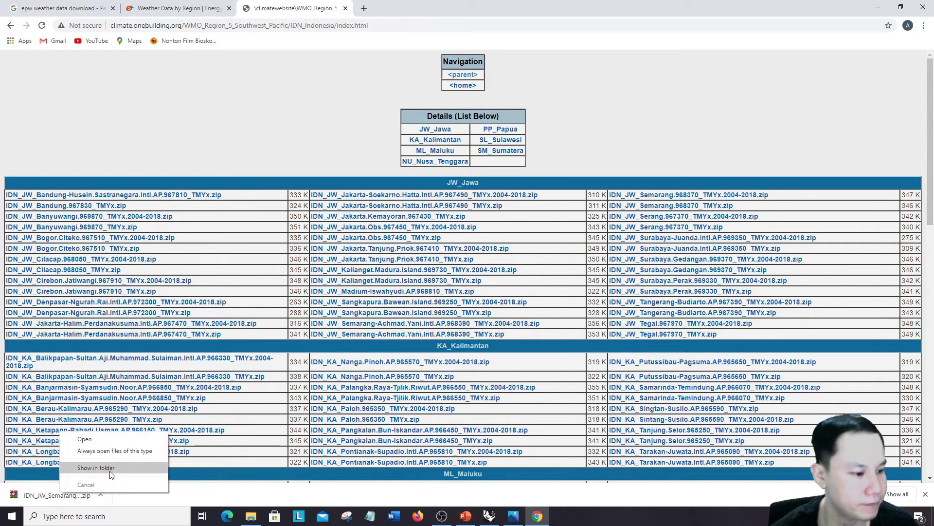
pyautogui.click(109, 471)
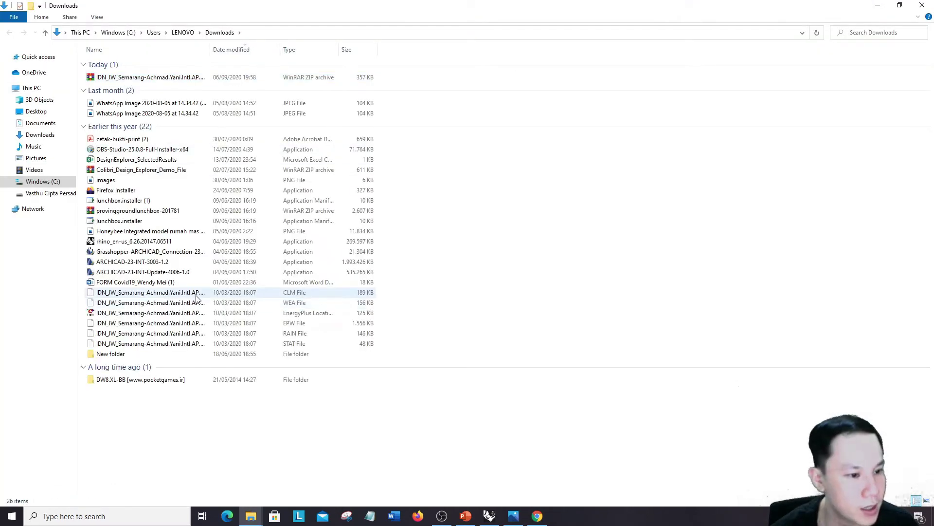
# Copy the Semarang-Achmad.Yani EPW file from Downloads into the ladybug folder on drive C
pyautogui.click(315, 325)
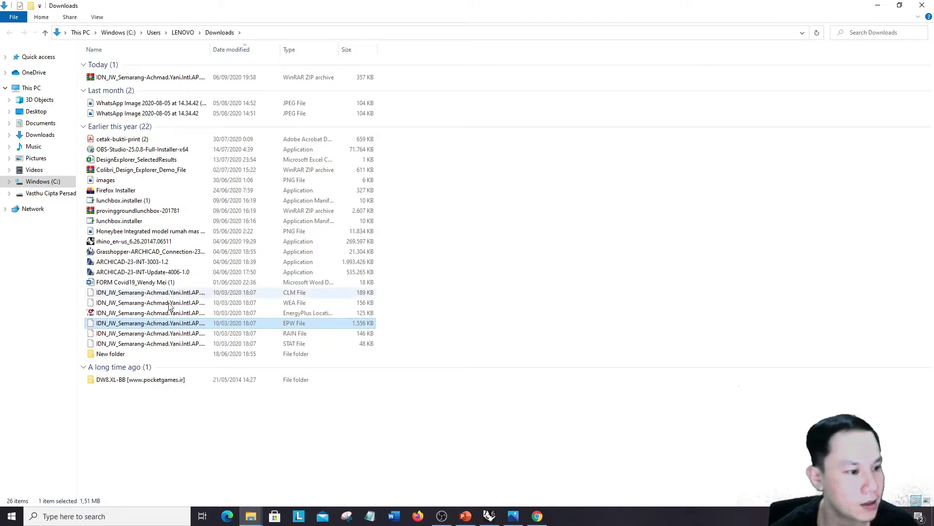
pyautogui.rightClick(158, 323)
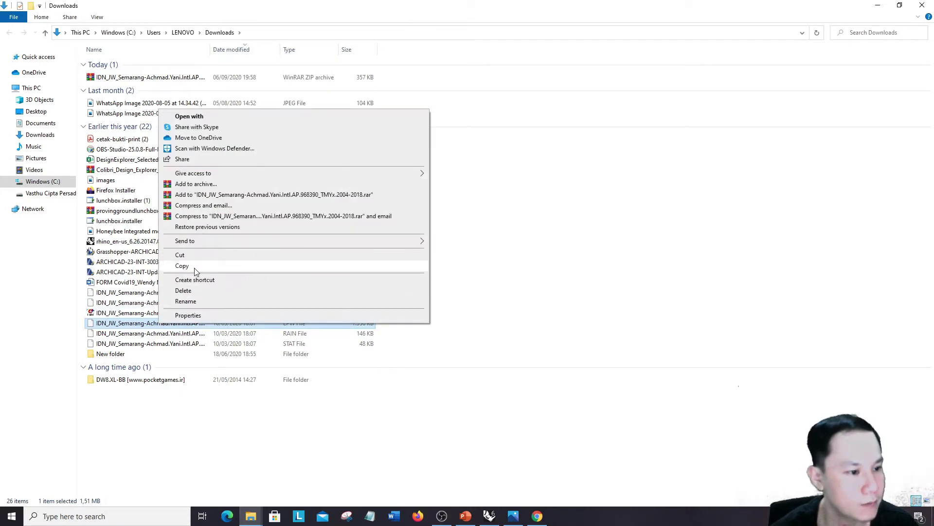
pyautogui.press('Escape')
pyautogui.click(44, 182)
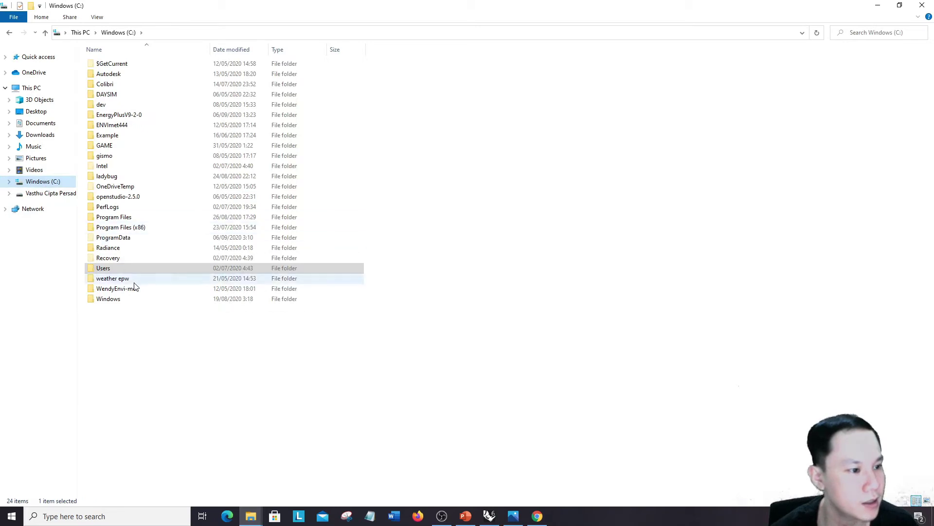
pyautogui.click(115, 178)
pyautogui.doubleClick(115, 181)
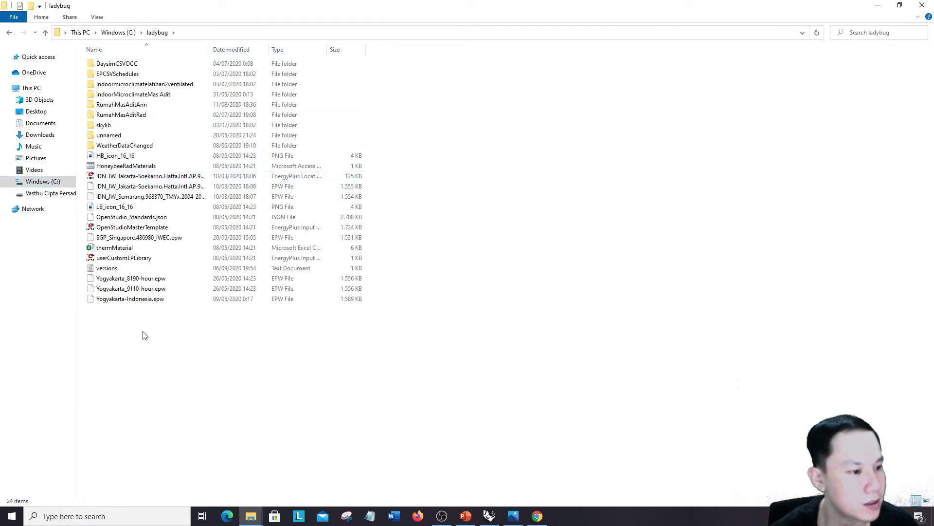
pyautogui.hotkey('ctrl', 'v')
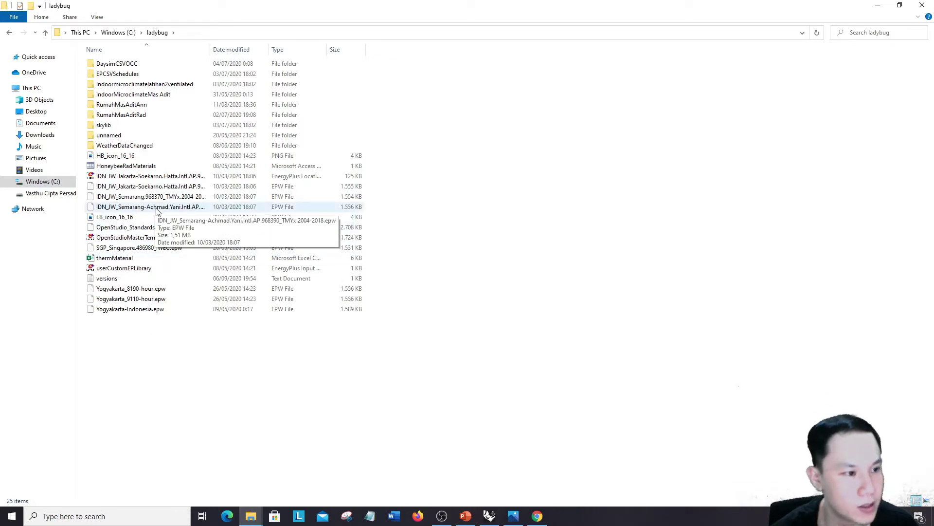
# Switch to Grasshopper, retrigger the Open weather file toggle and load IDN_JW_Semarang-Achmad.Yani.Intl.AP.968390_TMYx.2004-2018.epw from the ladybug folder
pyautogui.click(490, 517)
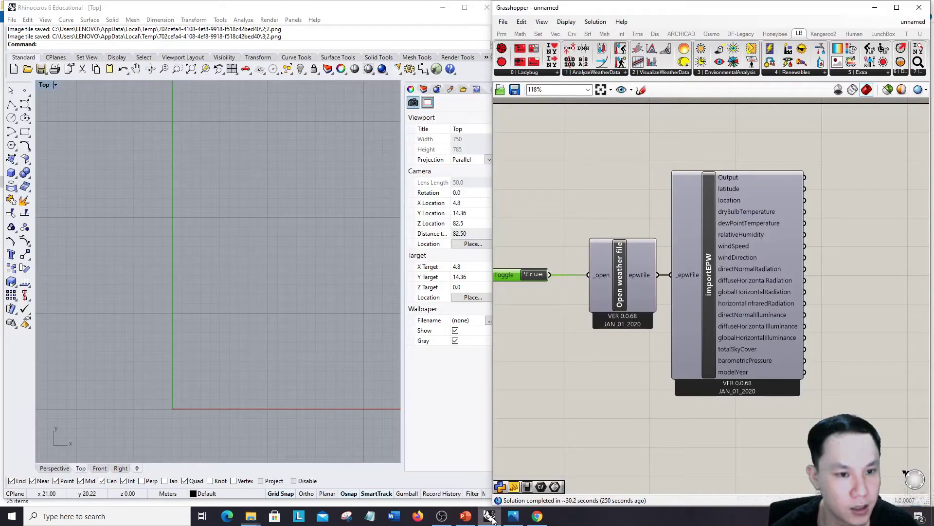
pyautogui.scroll(-2, 583, 287)
pyautogui.scroll(3, 575, 298)
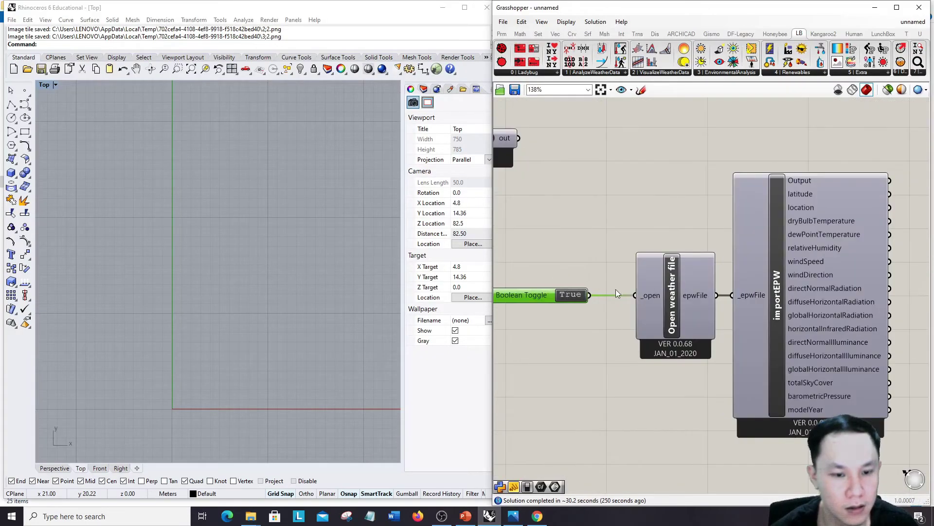
pyautogui.click(585, 295)
pyautogui.click(584, 294)
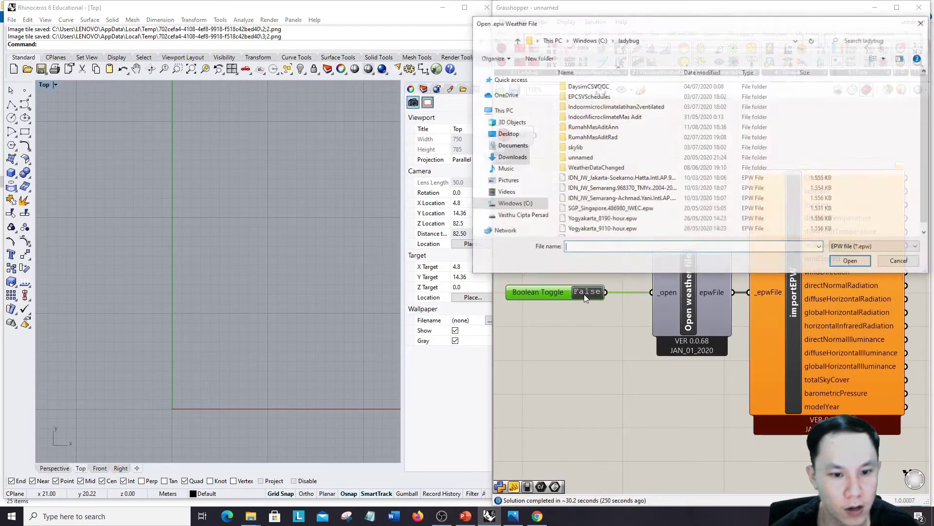
pyautogui.click(651, 199)
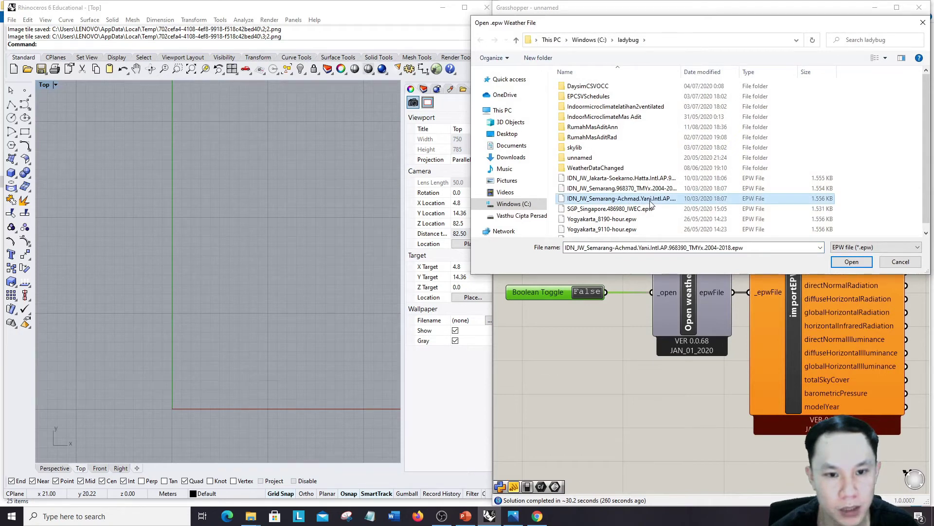
pyautogui.click(852, 262)
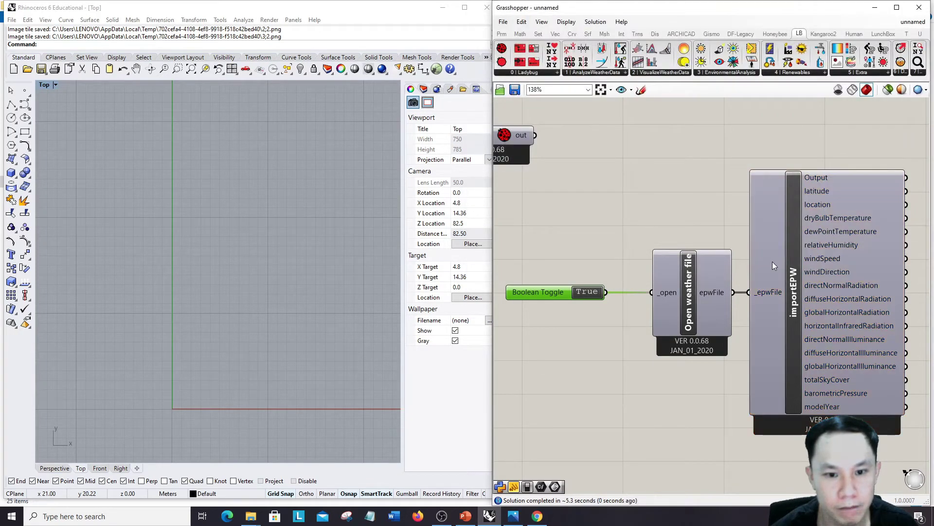
# Add a panel beside importEPW, wire its dryBulbTemperature output into it and scroll through the hourly values
pyautogui.scroll(-2, 659, 243)
pyautogui.scroll(2, 721, 277)
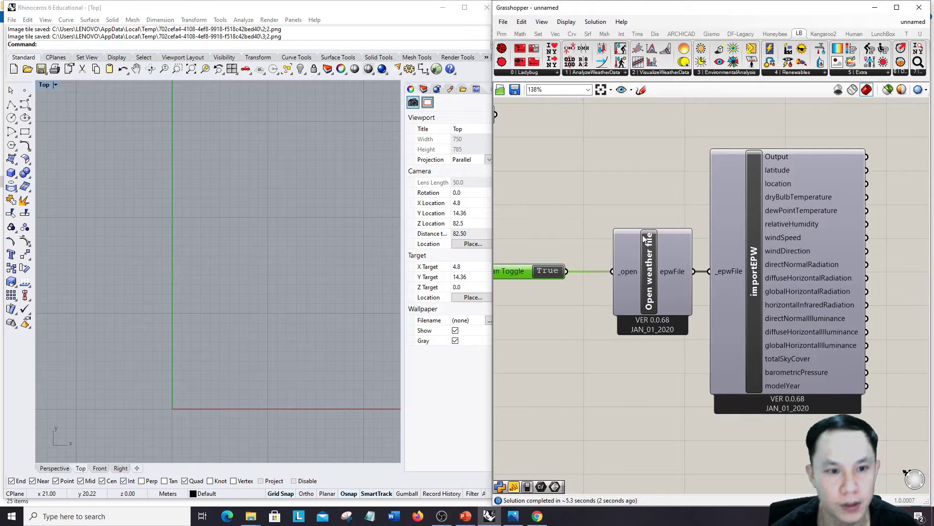
pyautogui.scroll(-2, 791, 259)
pyautogui.scroll(3, 738, 271)
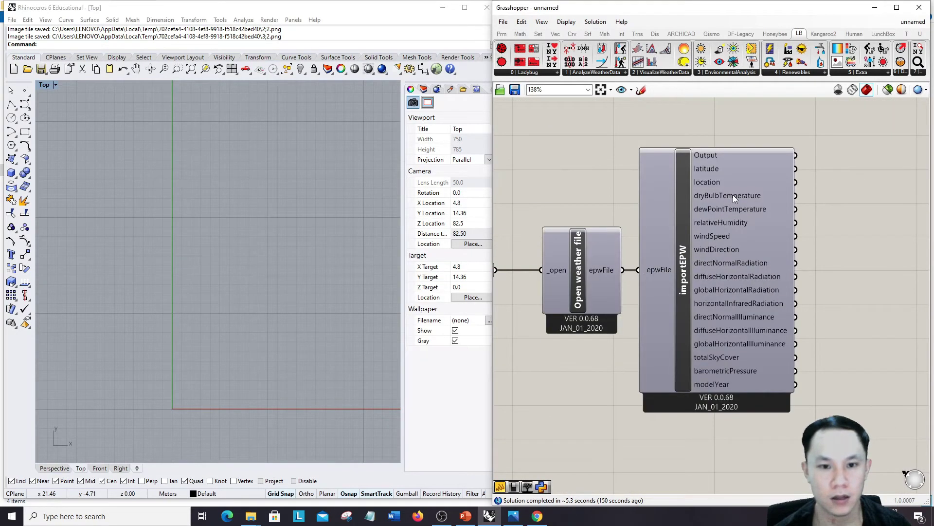
pyautogui.scroll(-3, 691, 238)
pyautogui.scroll(4, 646, 249)
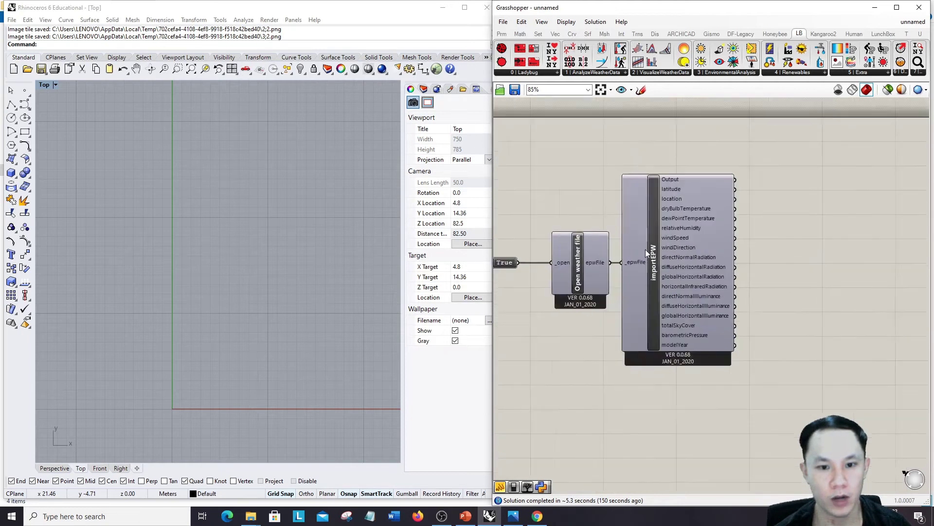
pyautogui.doubleClick(759, 230)
pyautogui.write('panel')
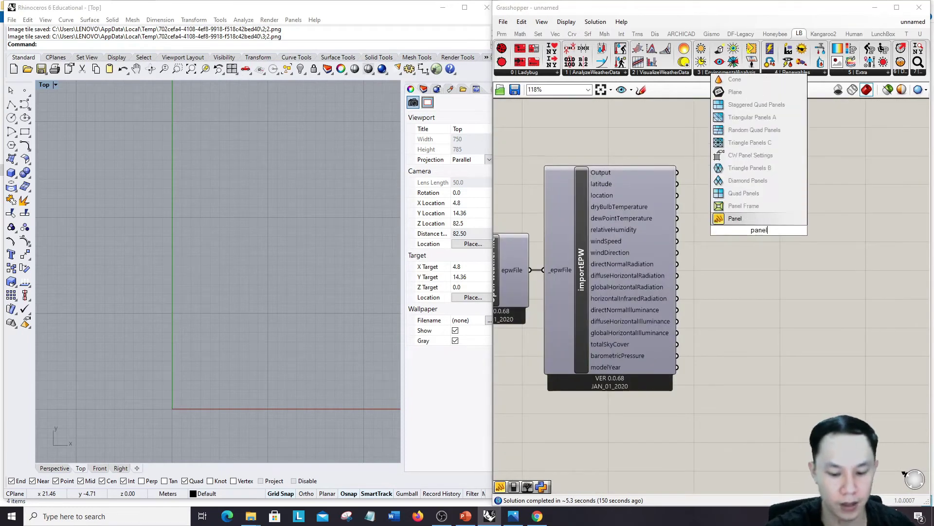
pyautogui.press('Return')
pyautogui.moveTo(678, 207); pyautogui.dragTo(712, 231)
pyautogui.scroll(-3, 763, 258)
pyautogui.scroll(3, 688, 192)
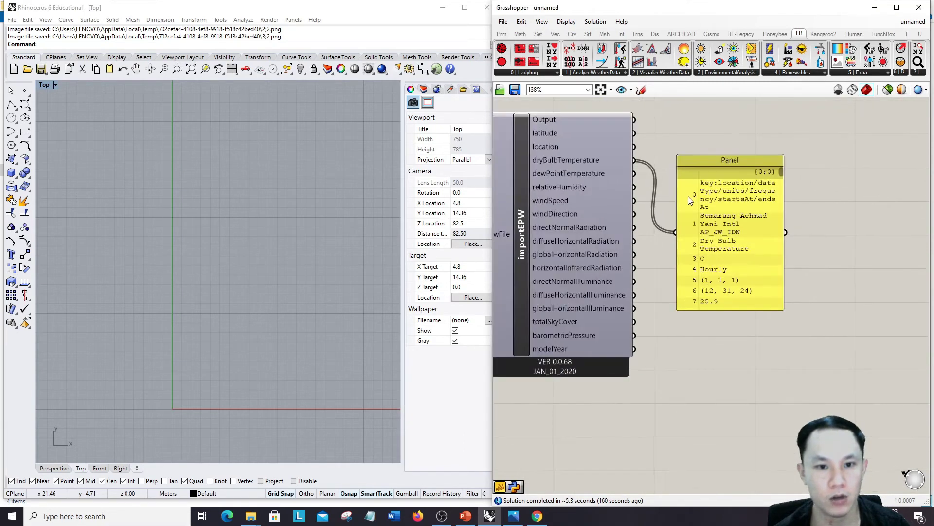
pyautogui.moveTo(781, 171); pyautogui.dragTo(766, 300)
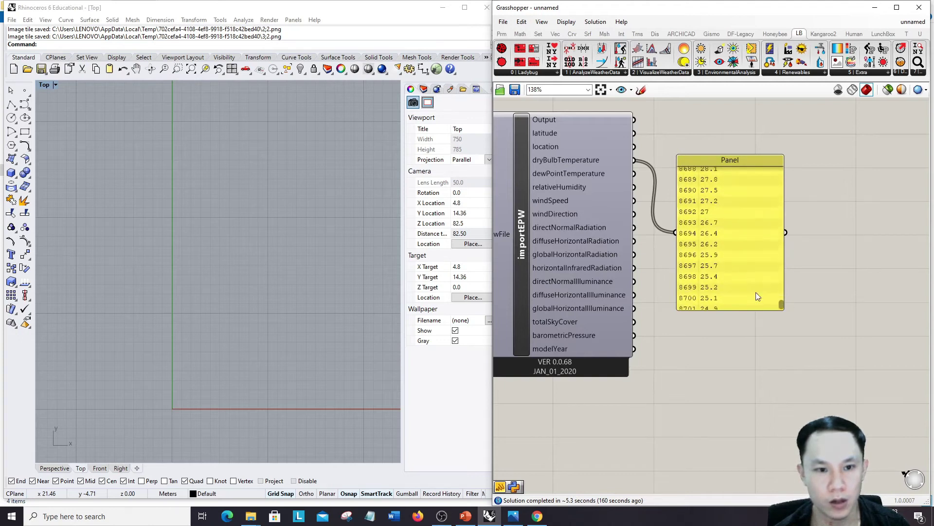
# Feed the panel from importEPW's windSpeed and windDirection outputs in turn to view their values
pyautogui.moveTo(634, 200); pyautogui.dragTo(677, 237)
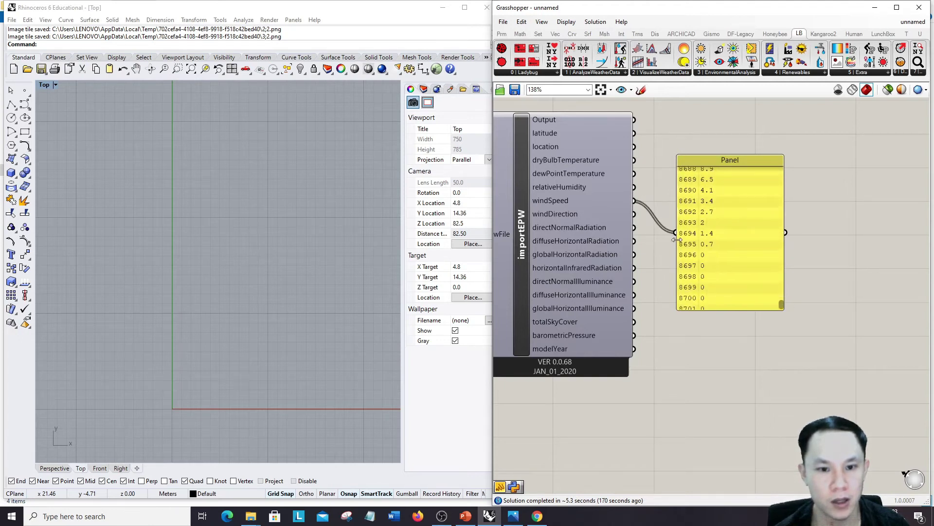
pyautogui.moveTo(634, 214); pyautogui.dragTo(676, 238)
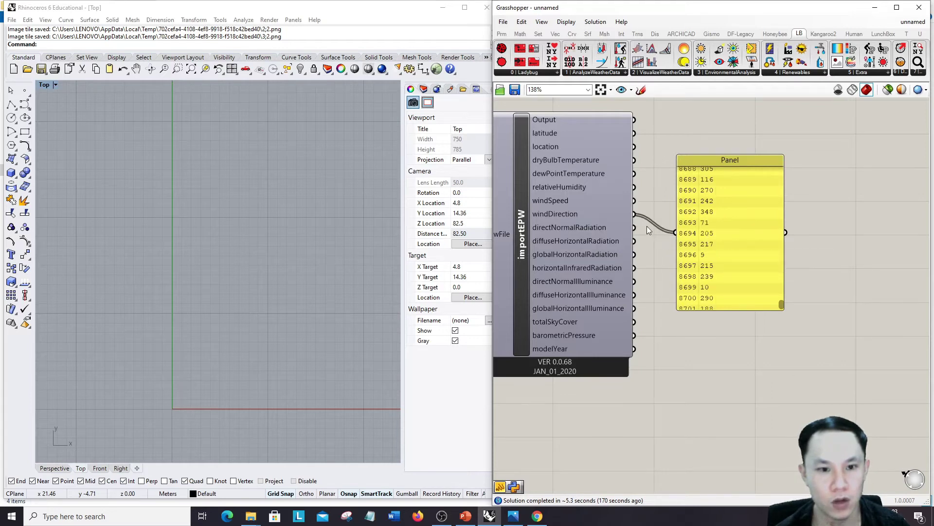
pyautogui.moveTo(634, 201); pyautogui.dragTo(668, 237)
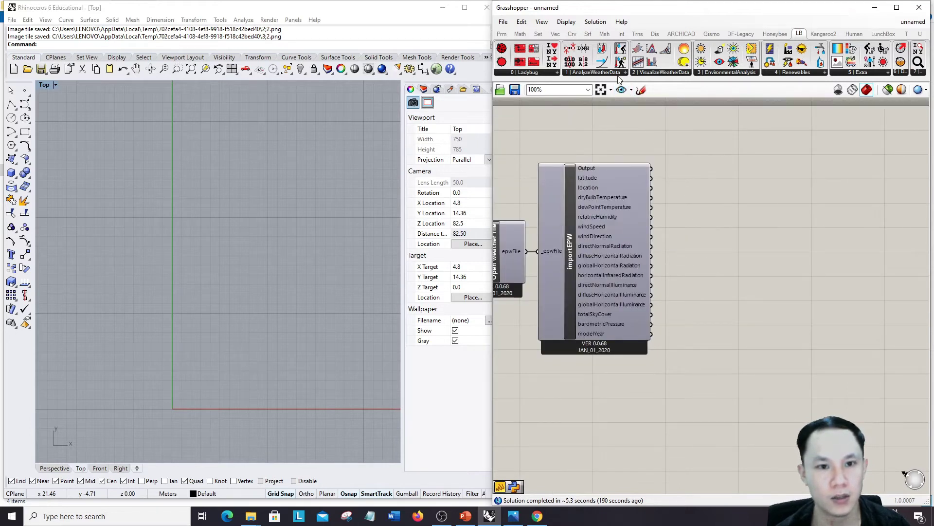
# Place a Ladybug Outdoor Comfort Calculator component on the canvas beside importEPW
pyautogui.click(614, 74)
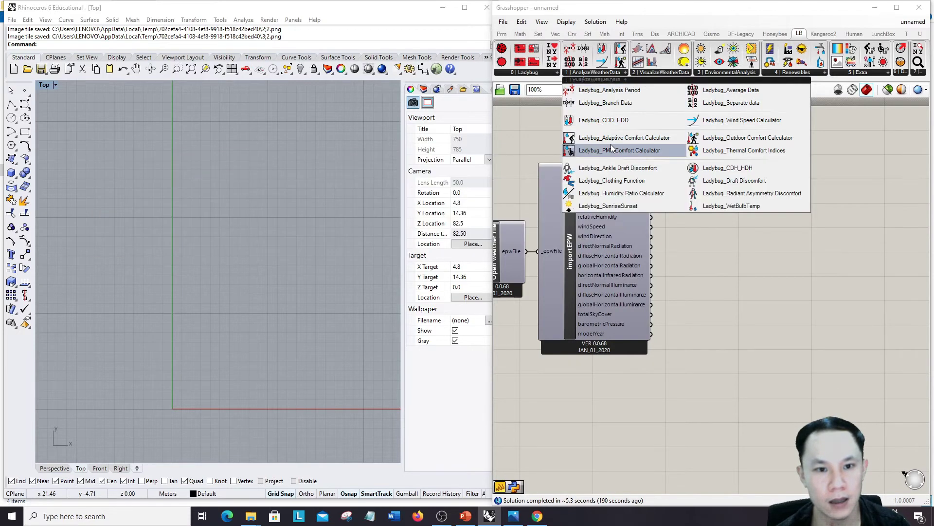
pyautogui.moveTo(741, 138); pyautogui.dragTo(749, 242)
pyautogui.scroll(2, 762, 199)
pyautogui.scroll(-2, 709, 196)
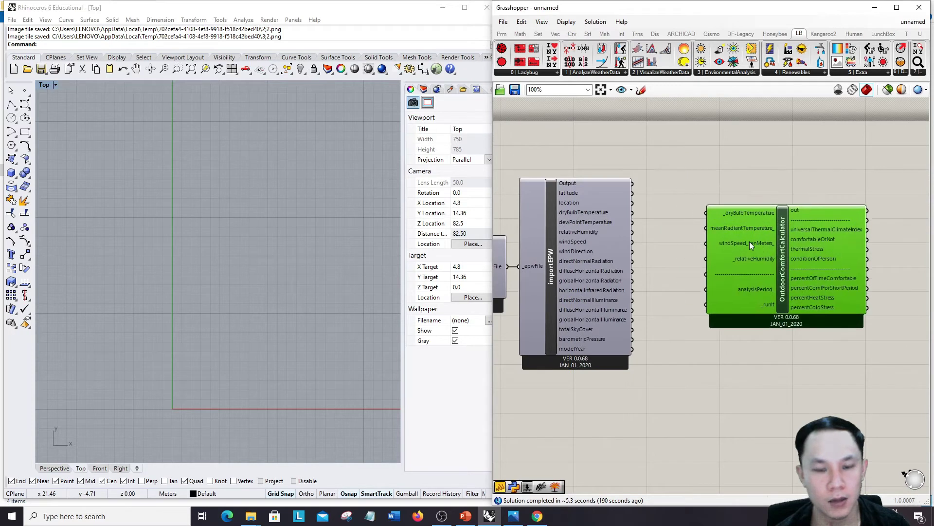
# Wire importEPW's dryBulbTemperature, windSpeed and relativeHumidity outputs into the Outdoor Comfort Calculator's matching inputs
pyautogui.scroll(3, 703, 219)
pyautogui.scroll(-2, 786, 204)
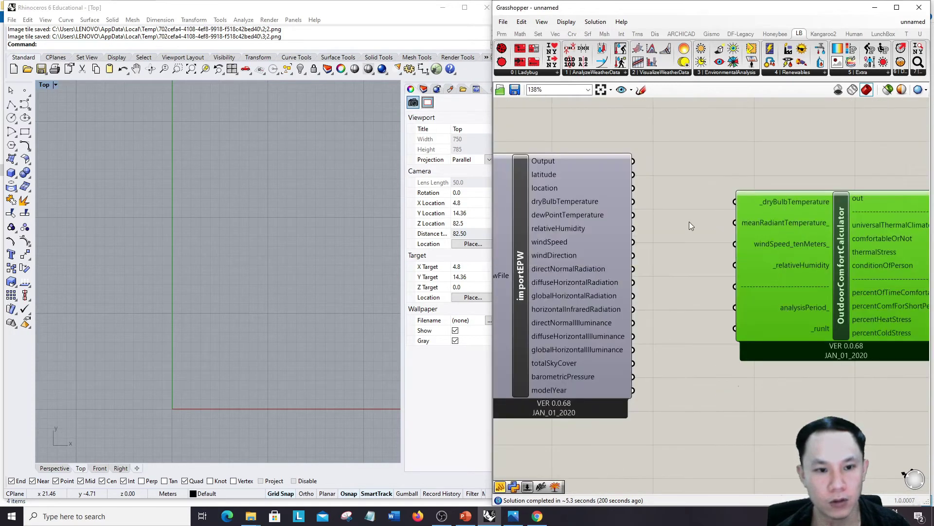
pyautogui.moveTo(635, 202); pyautogui.dragTo(735, 202)
pyautogui.moveTo(826, 261); pyautogui.dragTo(741, 210, button='right')
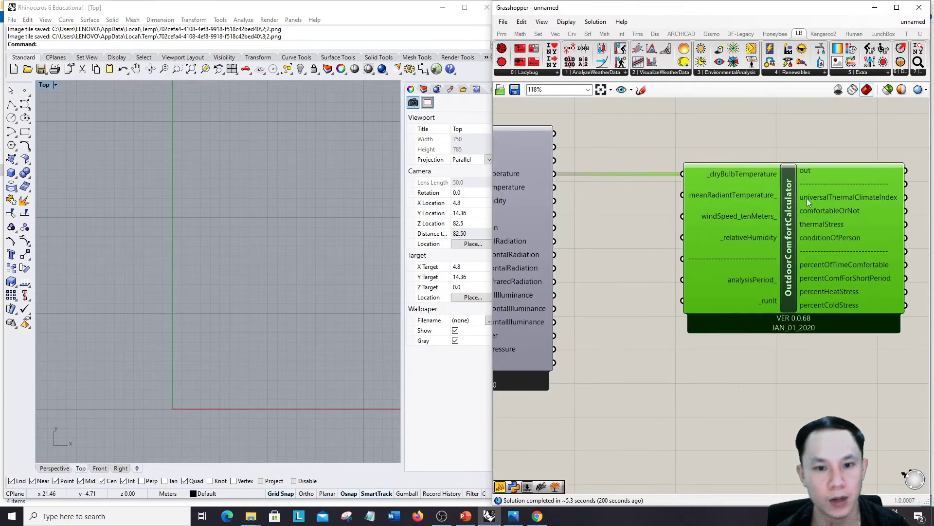
pyautogui.moveTo(683, 238); pyautogui.dragTo(730, 223, button='right')
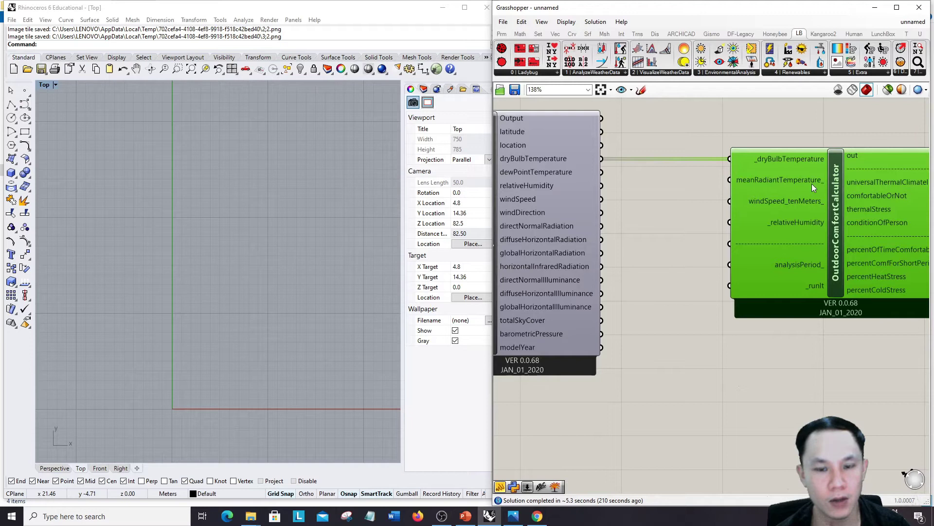
pyautogui.click(718, 202)
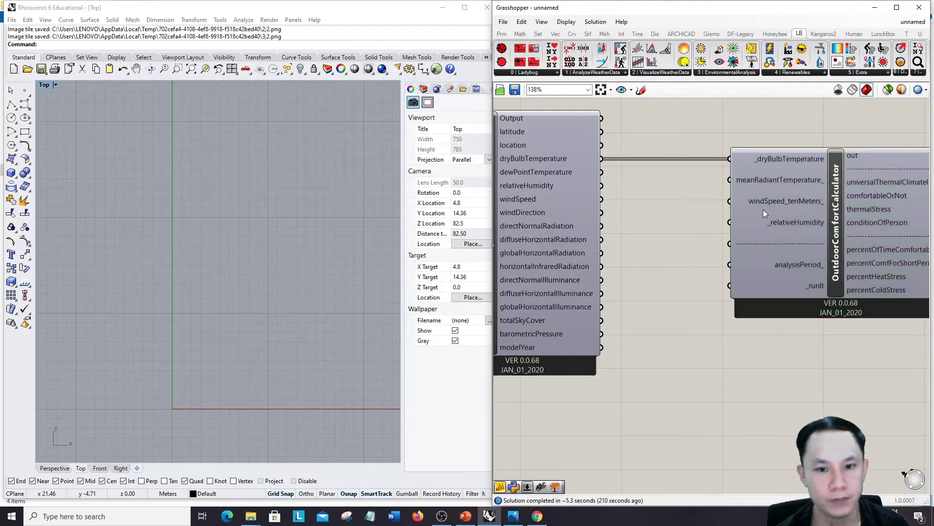
pyautogui.moveTo(603, 199); pyautogui.dragTo(729, 201)
pyautogui.moveTo(603, 185); pyautogui.dragTo(730, 223)
# Add a Boolean Toggle, connect it to the Outdoor Comfort Calculator's _runIt input and set it to True
pyautogui.scroll(-2, 641, 232)
pyautogui.scroll(2, 721, 241)
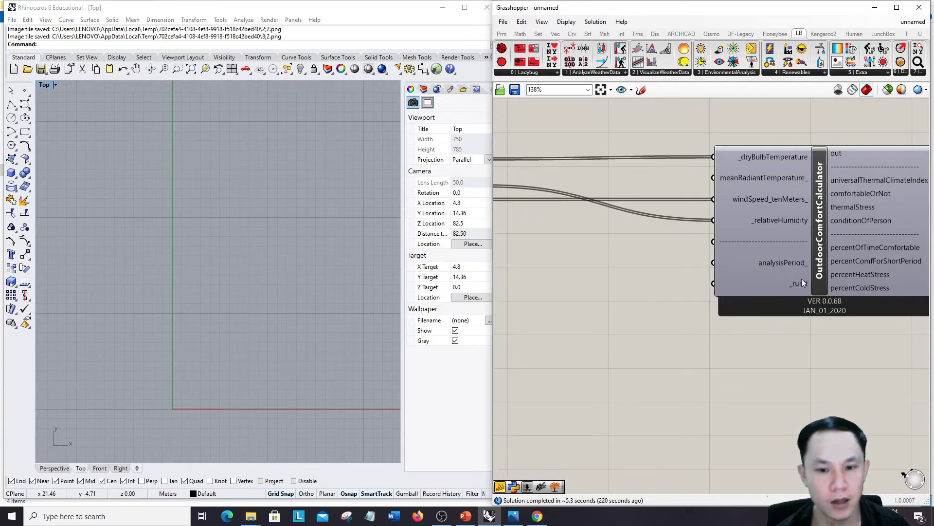
pyautogui.rightClick(608, 317)
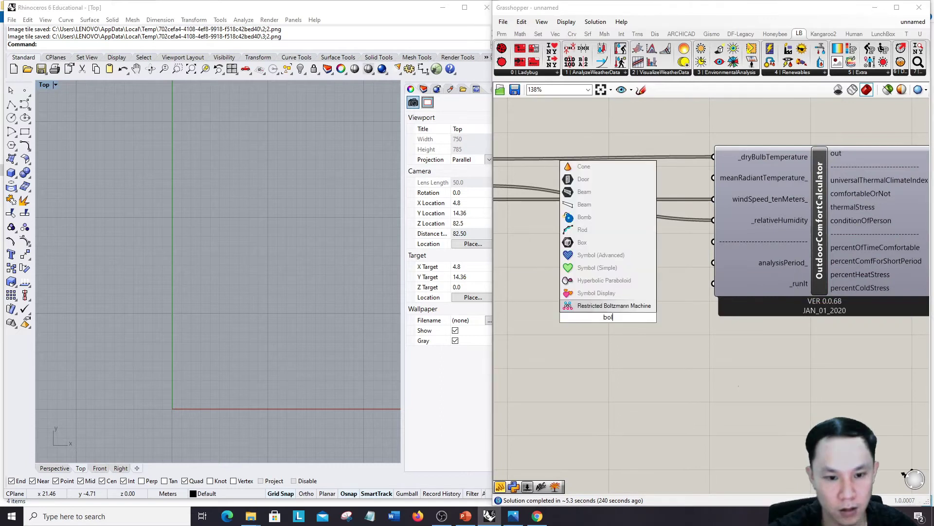
pyautogui.write('boo')
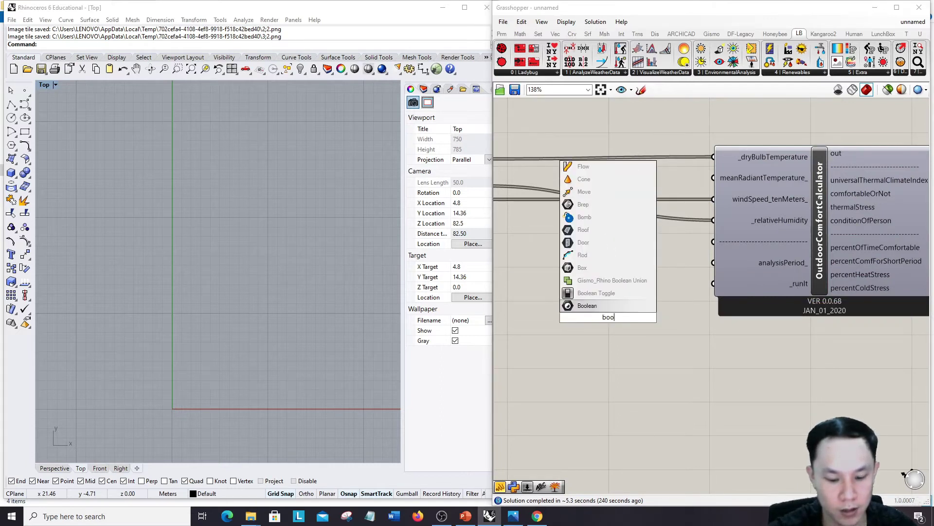
pyautogui.write('lean')
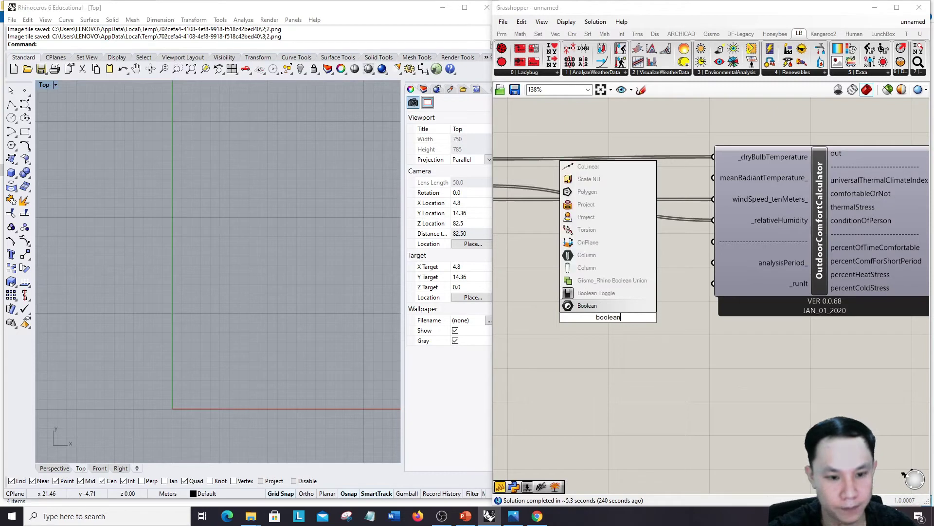
pyautogui.click(595, 293)
pyautogui.moveTo(658, 317); pyautogui.dragTo(712, 284)
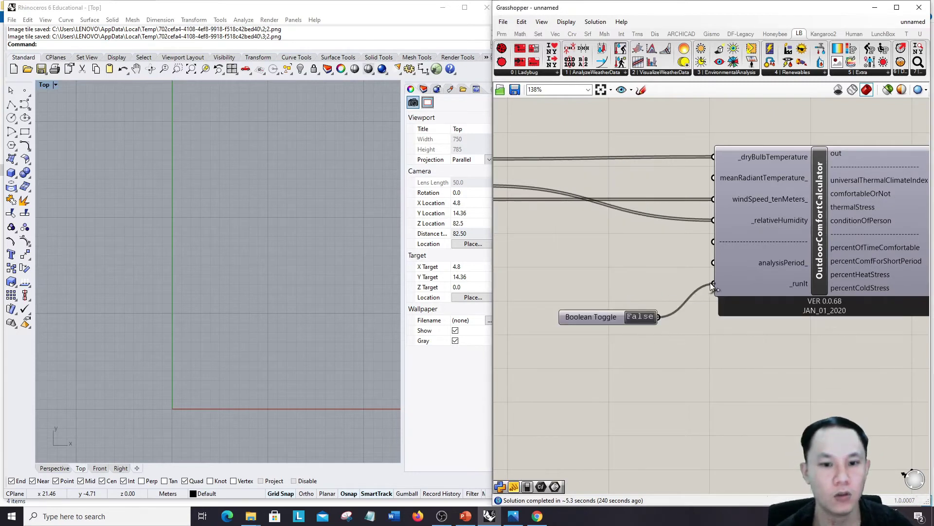
pyautogui.doubleClick(640, 317)
# Add a panel beside the Outdoor Comfort Calculator, make it taller and connect the comfortableOrNot output to it
pyautogui.scroll(-2, 654, 279)
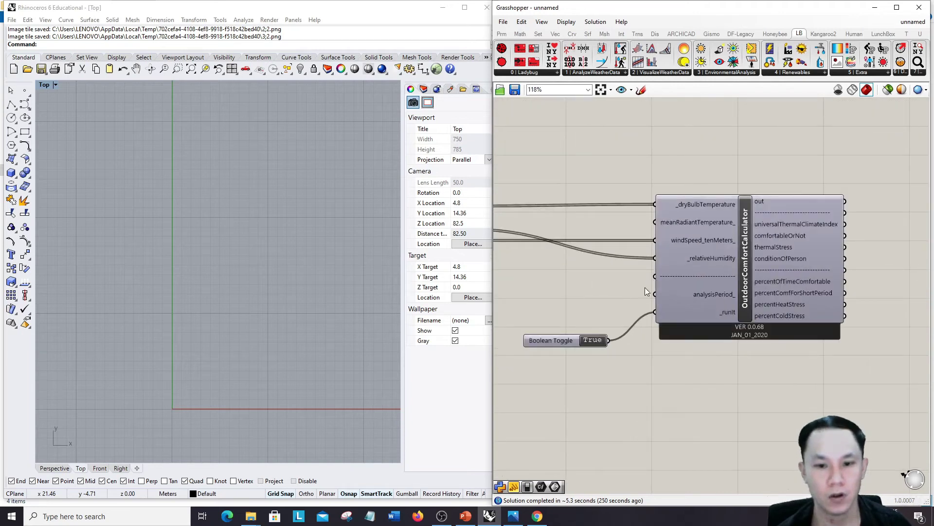
pyautogui.click(563, 340)
pyautogui.scroll(2, 682, 272)
pyautogui.doubleClick(767, 226)
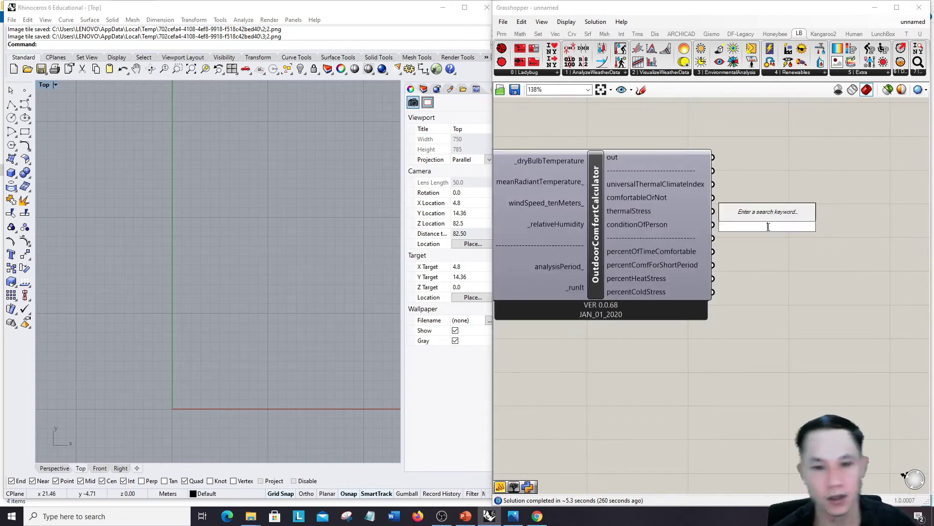
pyautogui.write('panel')
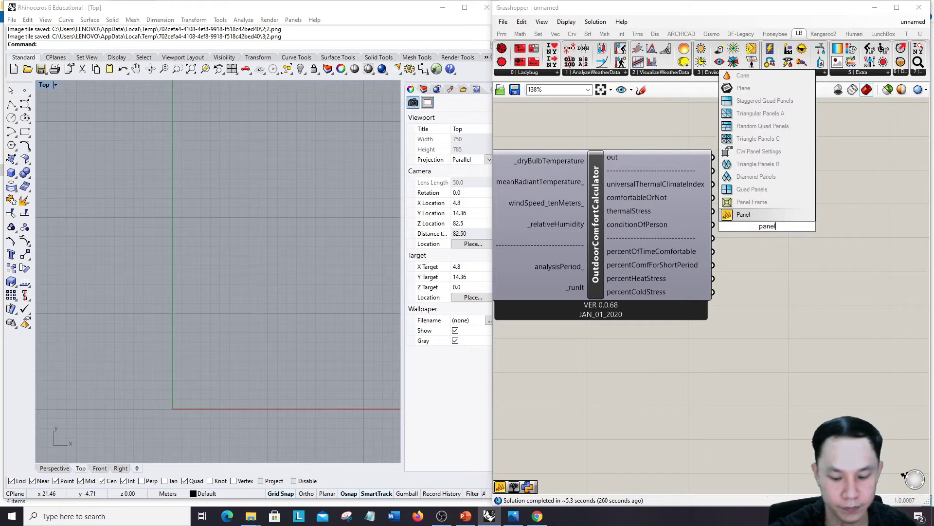
pyautogui.press('Return')
pyautogui.moveTo(769, 230); pyautogui.dragTo(809, 219)
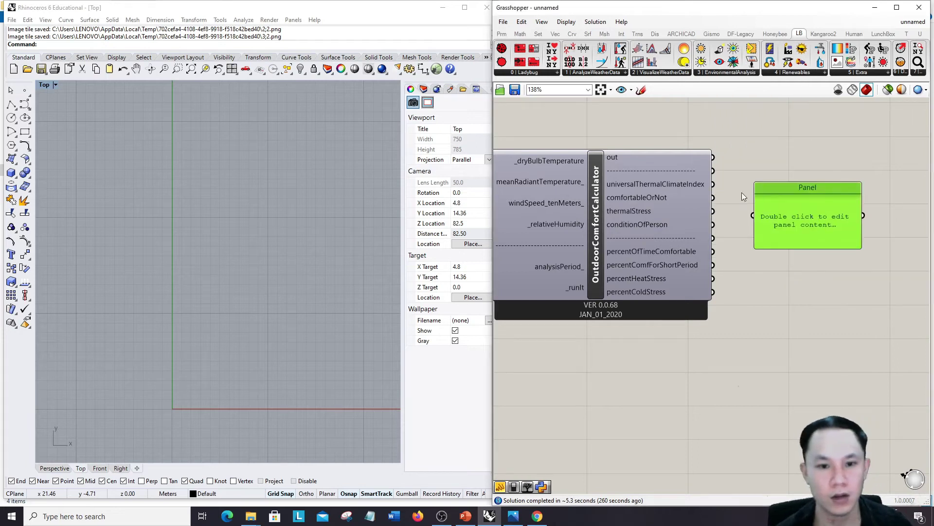
pyautogui.click(713, 197)
pyautogui.moveTo(714, 199); pyautogui.dragTo(773, 346)
pyautogui.scroll(-1, 769, 221)
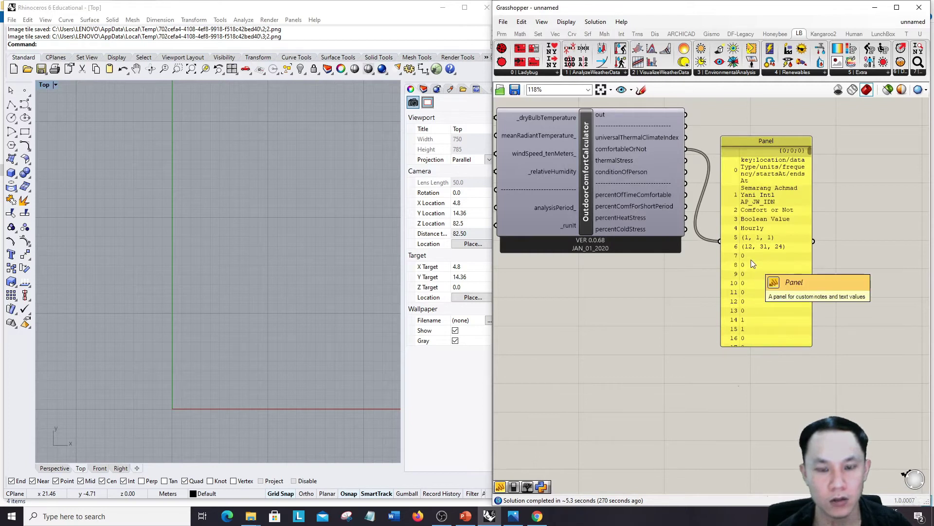
# Read through the comfortableOrNot values and make their panel taller to show more rows
pyautogui.scroll(-1, 770, 260)
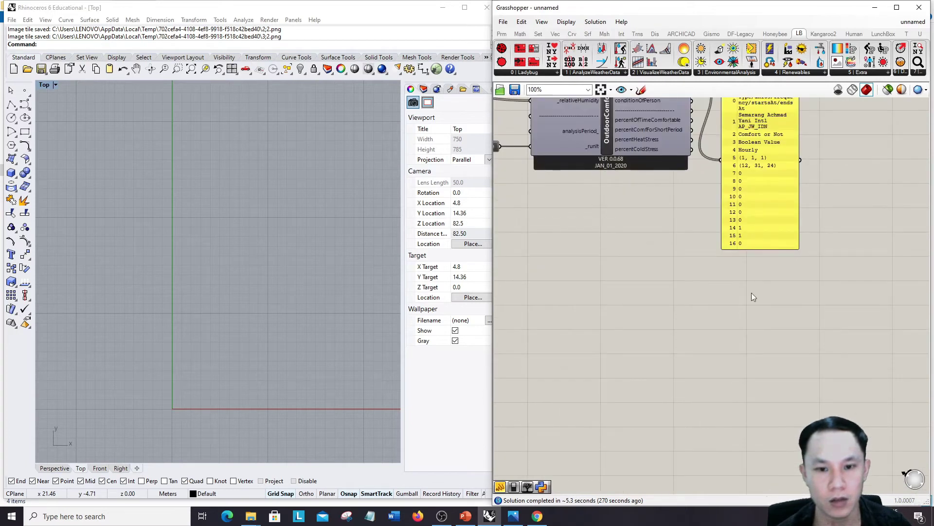
pyautogui.scroll(1, 743, 256)
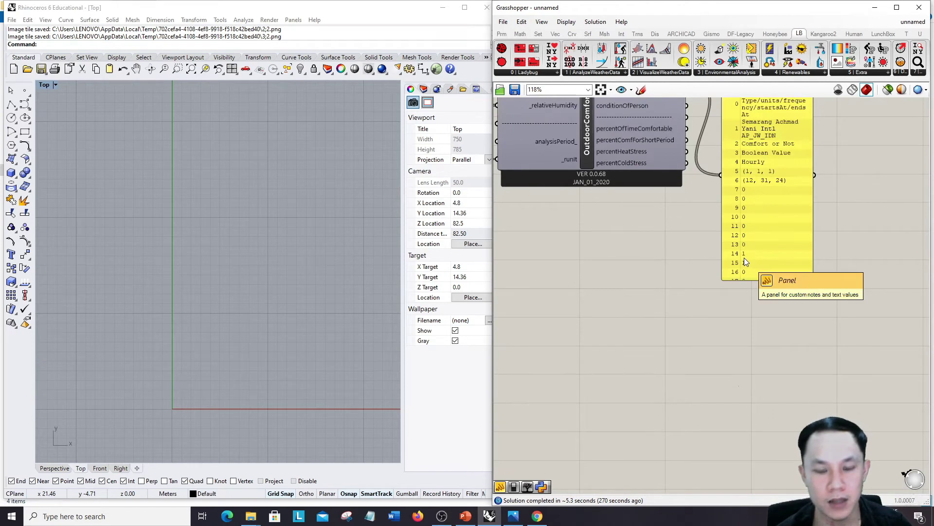
pyautogui.scroll(-1, 746, 264)
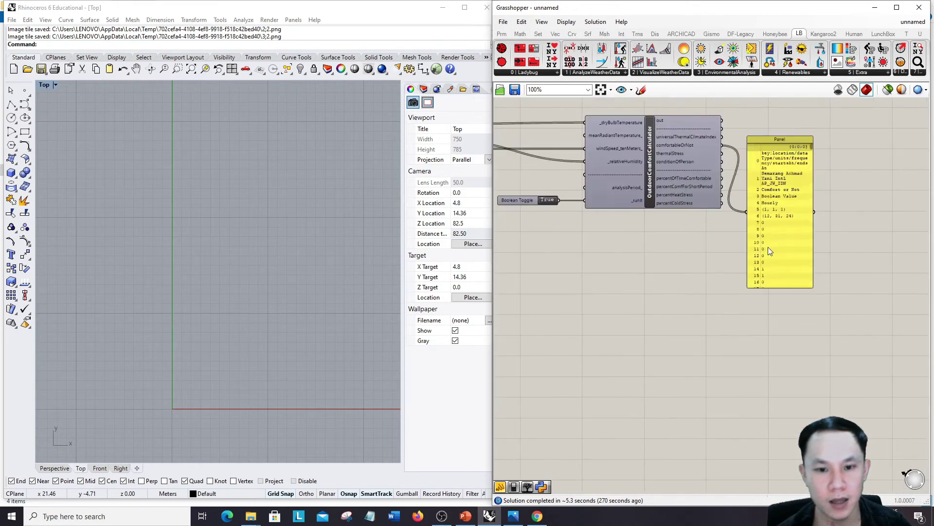
pyautogui.scroll(2, 773, 267)
pyautogui.moveTo(785, 291); pyautogui.dragTo(797, 382)
pyautogui.scroll(-3, 808, 329)
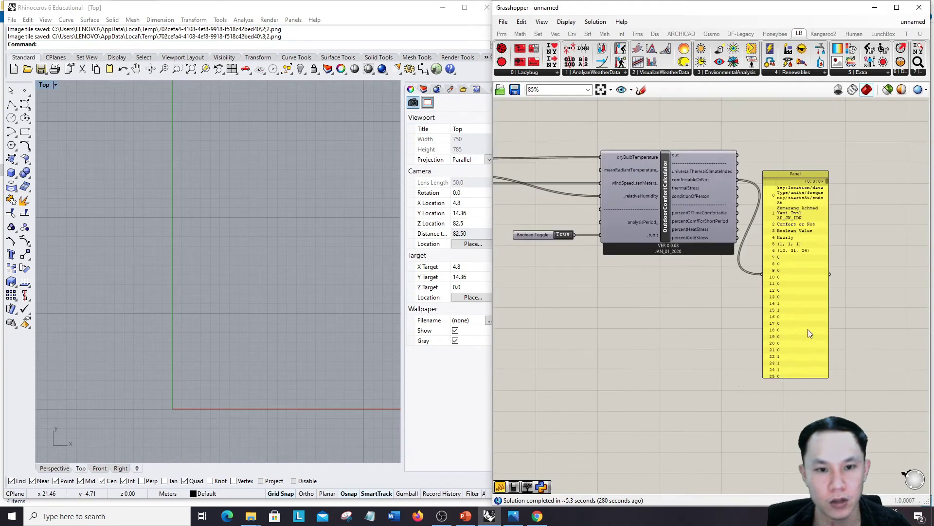
# Examine the Outdoor Comfort Calculator's wired inputs, its description and its outputs, including thermalStress, along with the upstream weather file components
pyautogui.scroll(3, 657, 168)
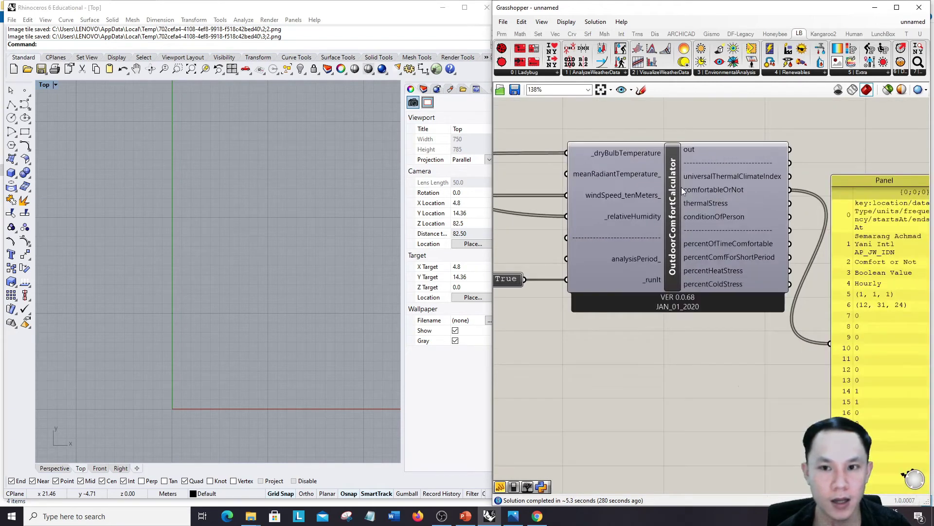
pyautogui.scroll(-2, 672, 183)
pyautogui.scroll(3, 663, 177)
pyautogui.moveTo(665, 176)
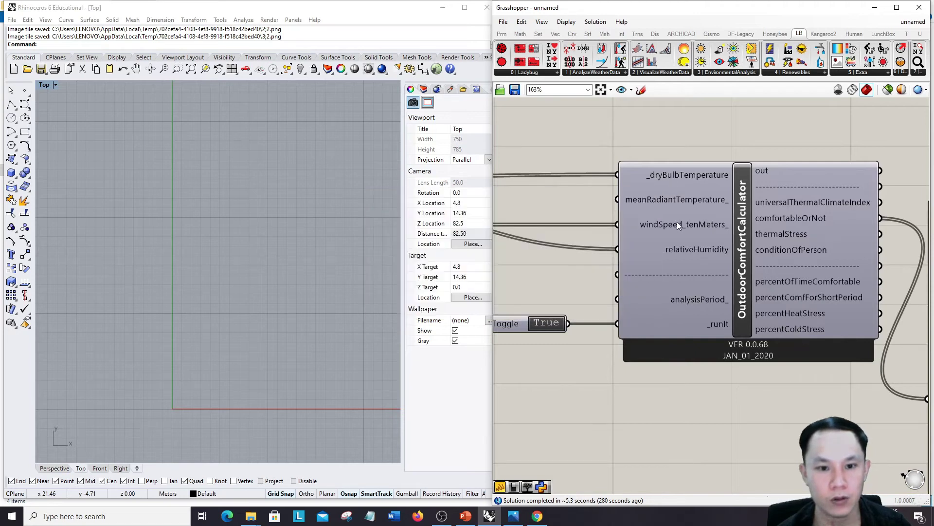
pyautogui.moveTo(683, 255)
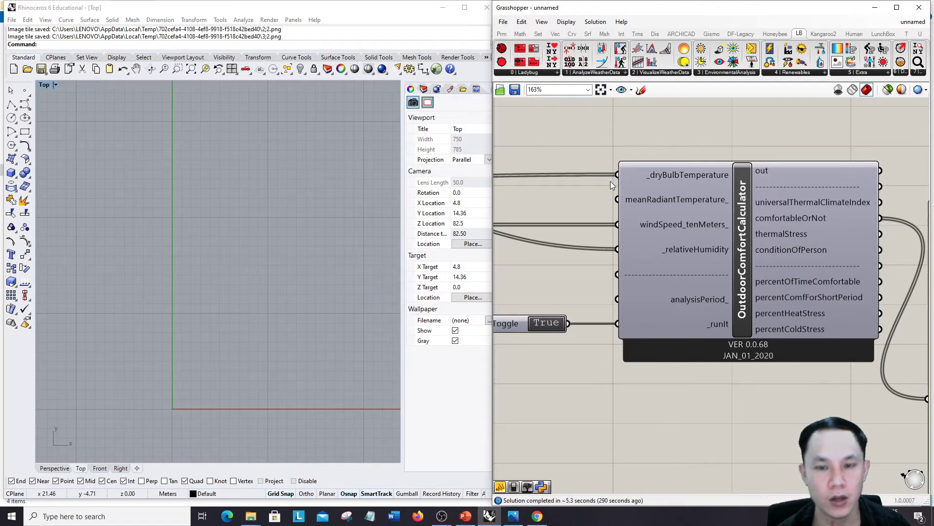
pyautogui.scroll(-2, 610, 181)
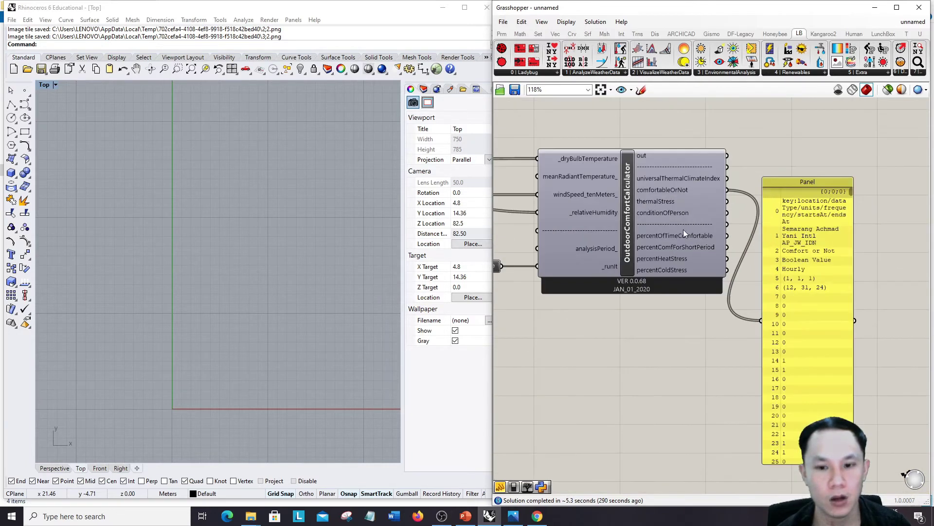
pyautogui.scroll(-3, 814, 213)
pyautogui.scroll(2, 768, 215)
pyautogui.click(779, 213)
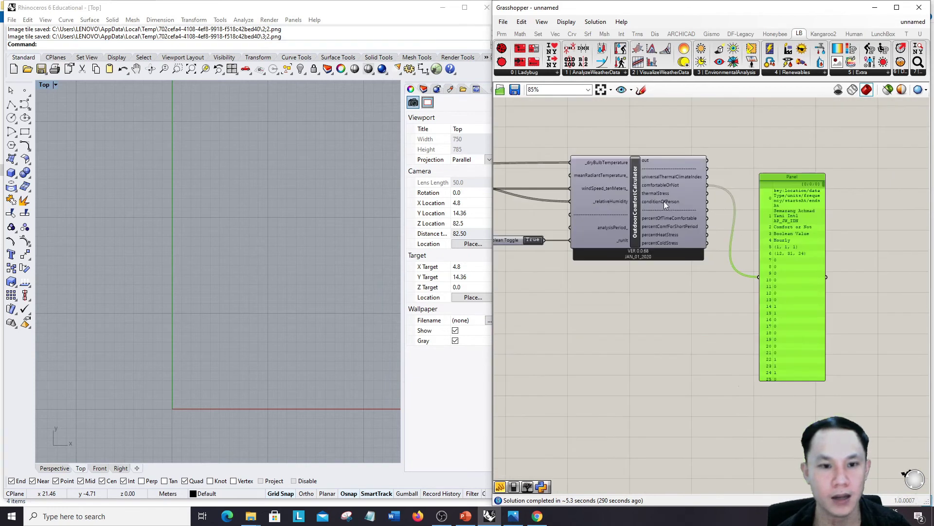
pyautogui.moveTo(665, 204)
pyautogui.scroll(2, 652, 204)
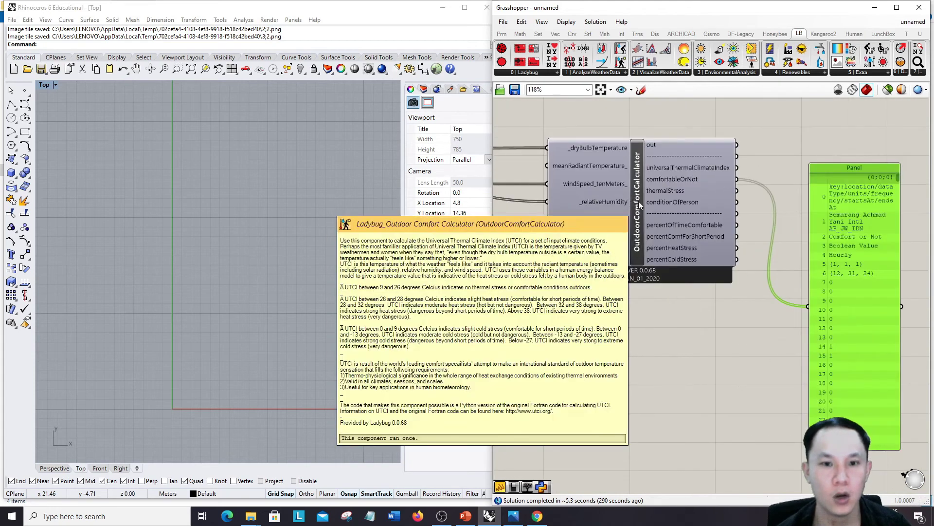
pyautogui.scroll(-4, 704, 214)
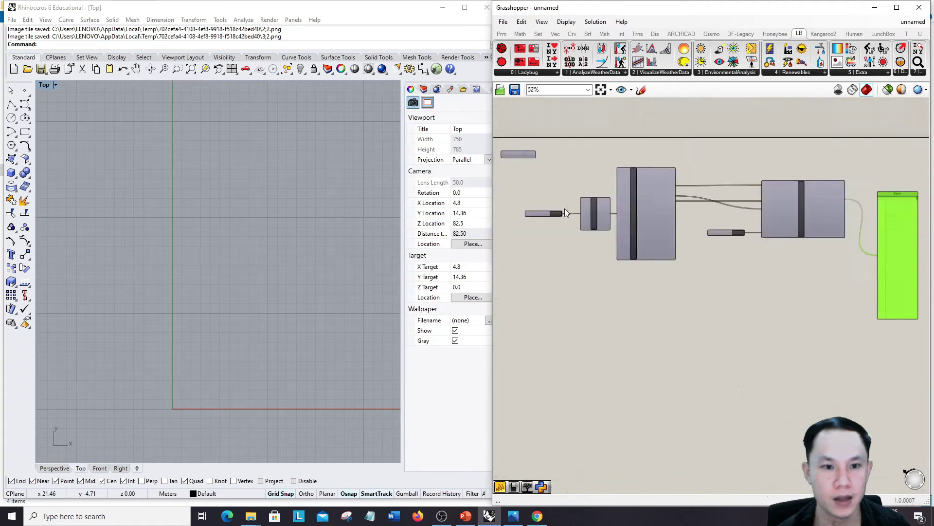
pyautogui.scroll(3, 614, 212)
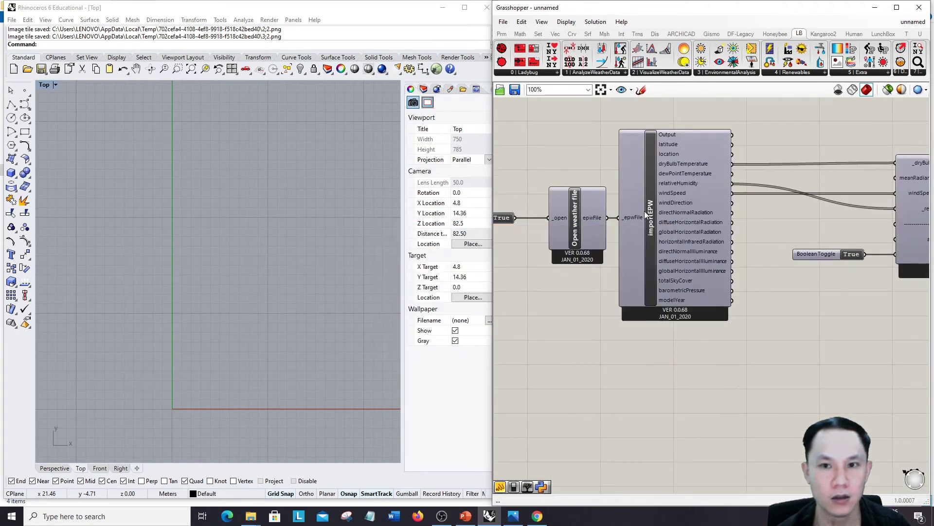
pyautogui.scroll(-3, 634, 216)
pyautogui.scroll(4, 687, 193)
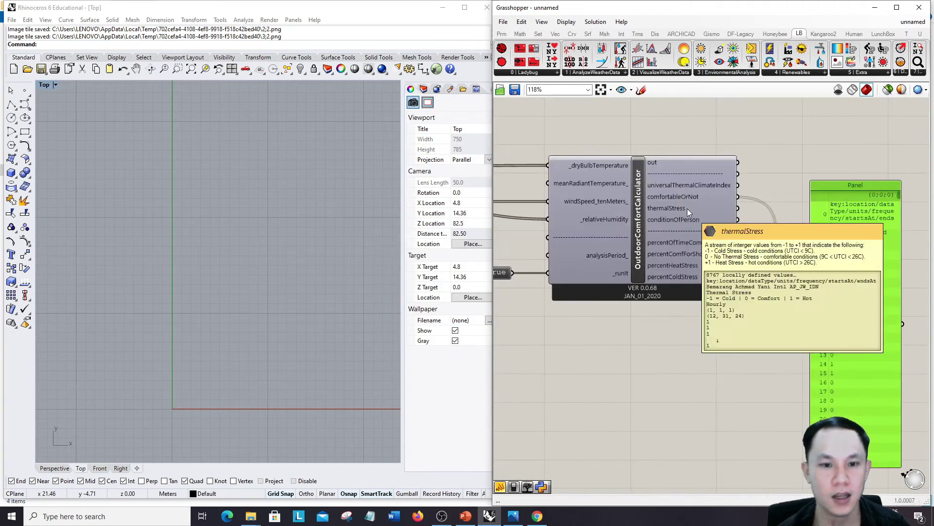
# Connect the Outdoor Comfort Calculator's universalThermalClimateIndex output to the panel in place of comfortableOrNot
pyautogui.scroll(-2, 717, 225)
pyautogui.moveTo(737, 185); pyautogui.dragTo(809, 323)
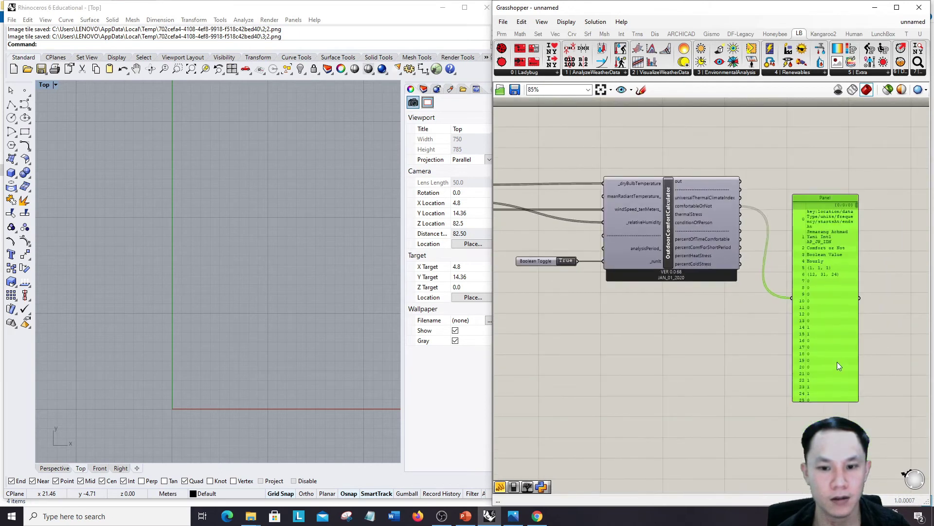
pyautogui.scroll(3, 728, 234)
pyautogui.scroll(1, 738, 210)
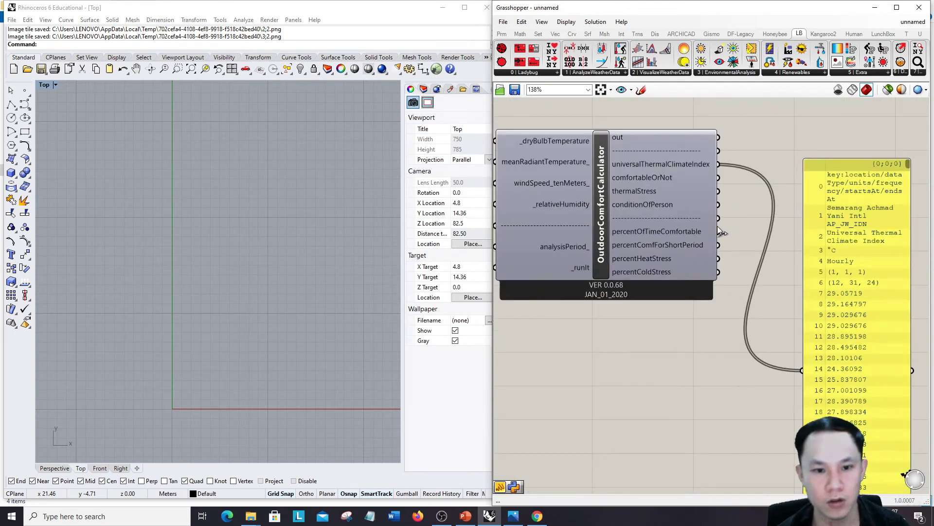
# Connect the percentOfTimeComfortable output to the panel instead, and shrink the panel beside that output
pyautogui.moveTo(727, 237); pyautogui.dragTo(801, 370)
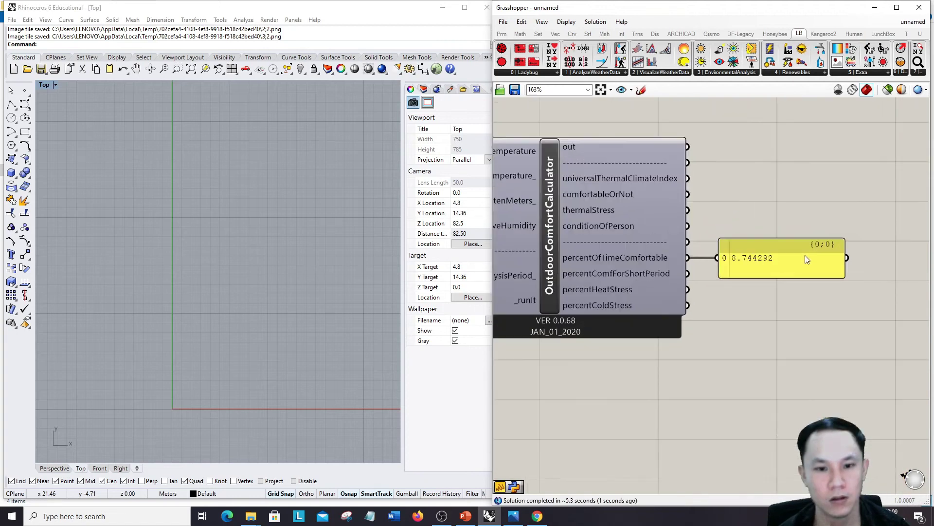
pyautogui.scroll(1, 737, 264)
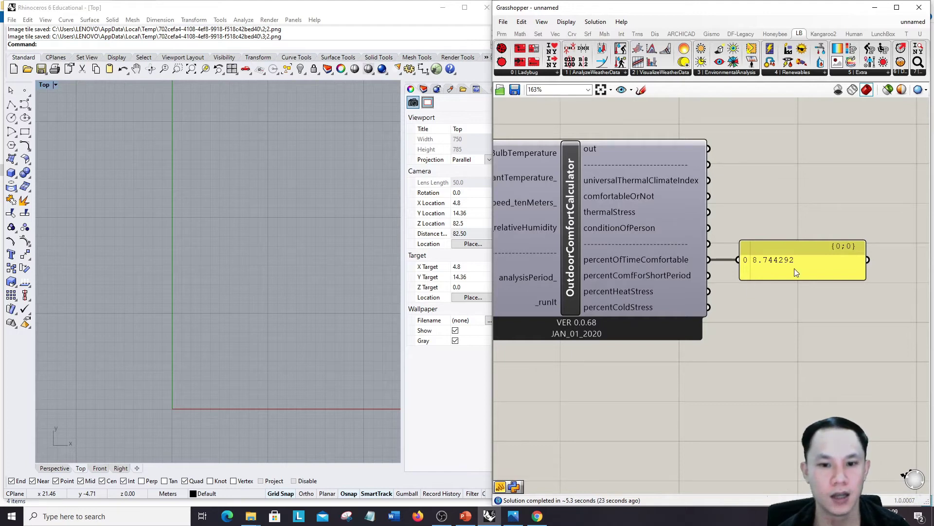
pyautogui.scroll(1, 793, 270)
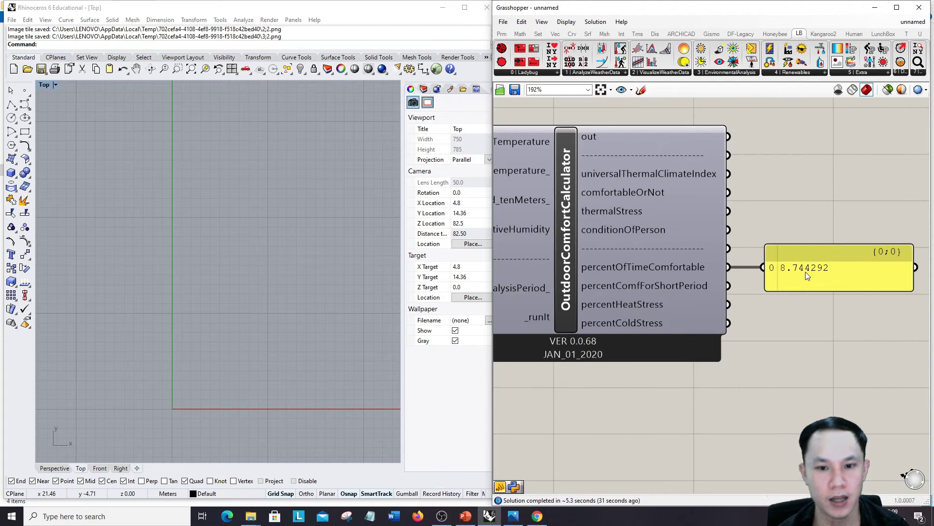
pyautogui.scroll(-2, 805, 271)
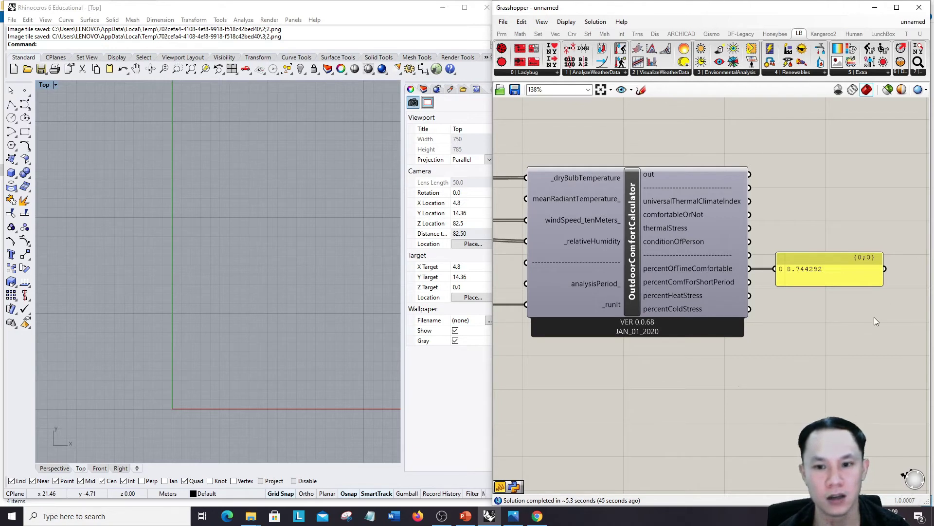
# Re-trigger Open weather file with its Boolean Toggle and load IDN_JW_Jakarta-Soekarno.Hatta.Intl.AP.967490_TMYx.2004-2018.epw
pyautogui.scroll(-3, 842, 261)
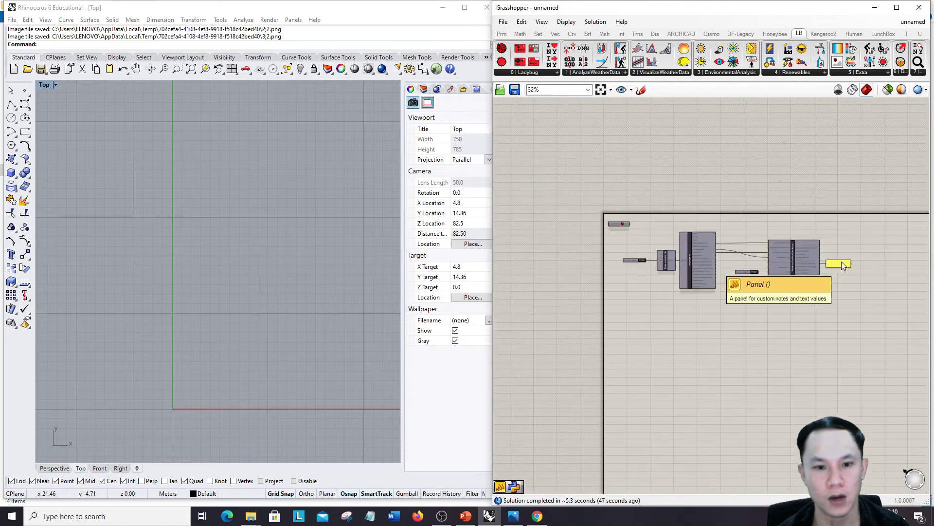
pyautogui.scroll(5, 578, 244)
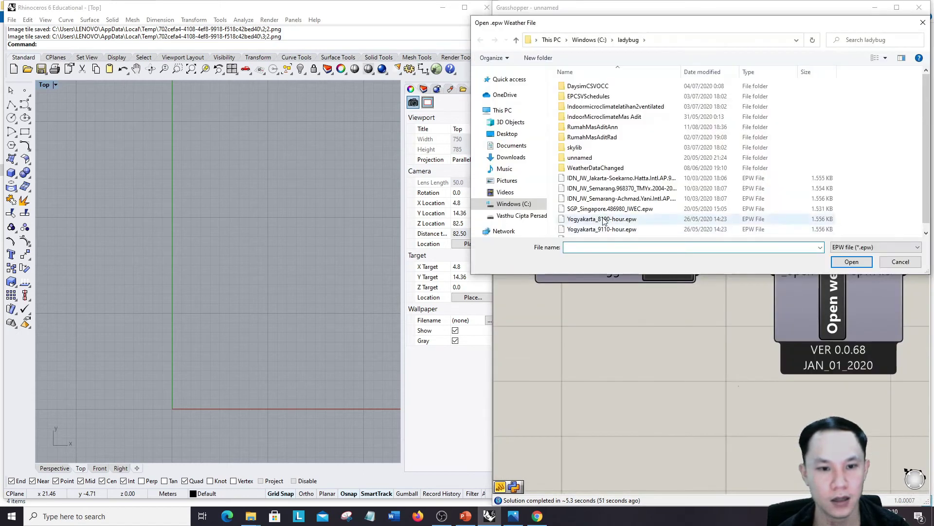
pyautogui.click(602, 180)
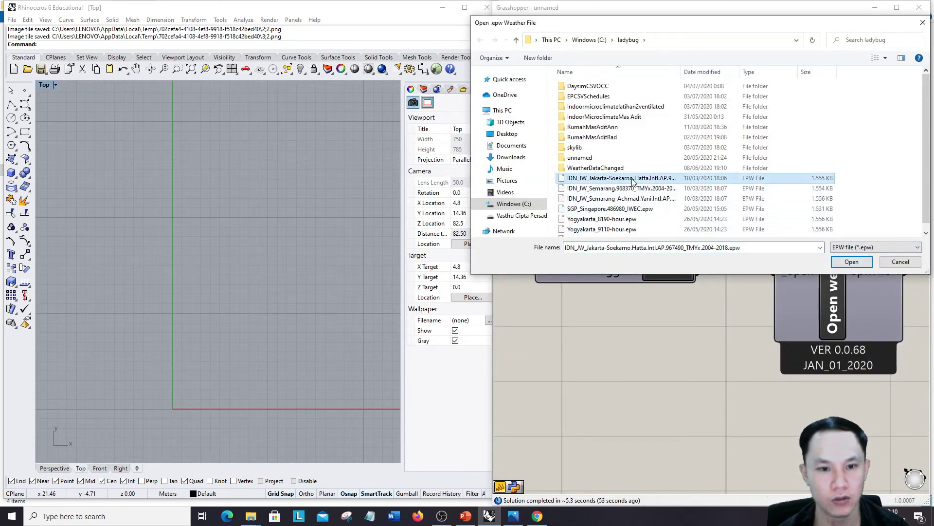
pyautogui.click(853, 261)
pyautogui.doubleClick(625, 269)
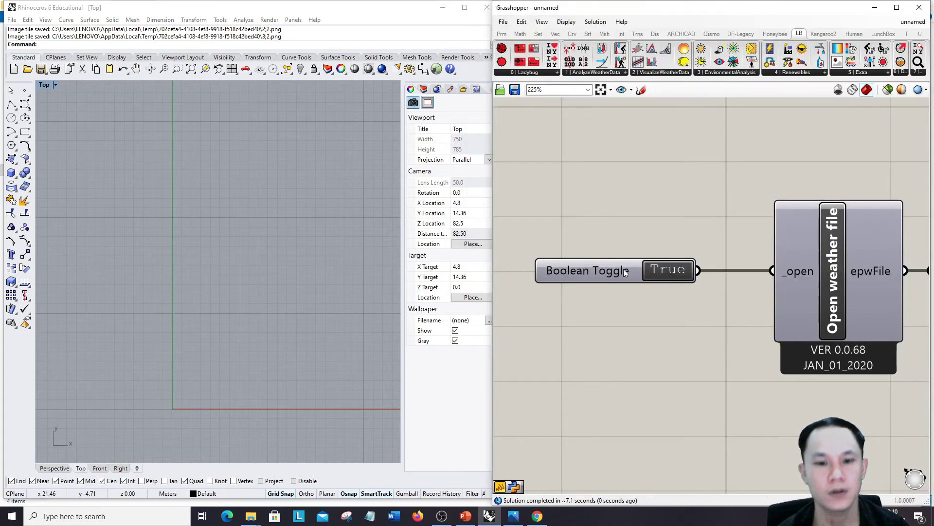
# Check the percentOfTimeComfortable value in the panel for the Jakarta weather file
pyautogui.scroll(-4, 623, 269)
pyautogui.scroll(3, 659, 256)
pyautogui.scroll(4, 659, 256)
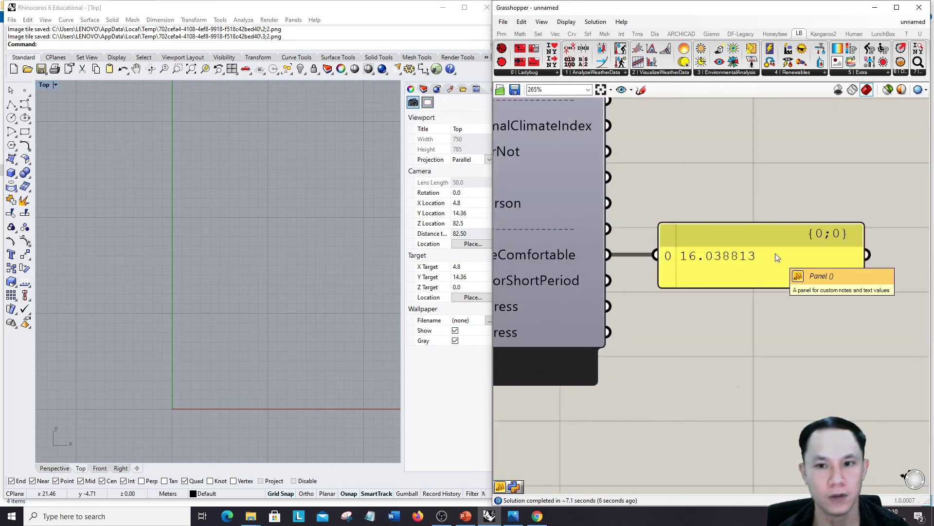
pyautogui.scroll(-3, 794, 251)
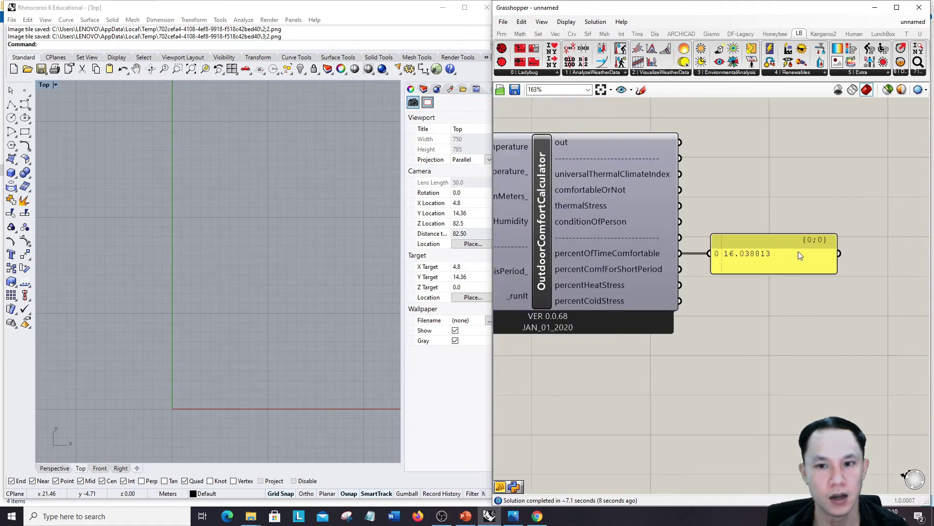
pyautogui.scroll(-1, 798, 252)
pyautogui.scroll(3, 734, 252)
pyautogui.scroll(-3, 734, 253)
# Remove the panel and move the Outdoor Comfort Calculator with its Boolean Toggle farther from importEPW to free canvas space
pyautogui.moveTo(528, 139); pyautogui.dragTo(860, 311)
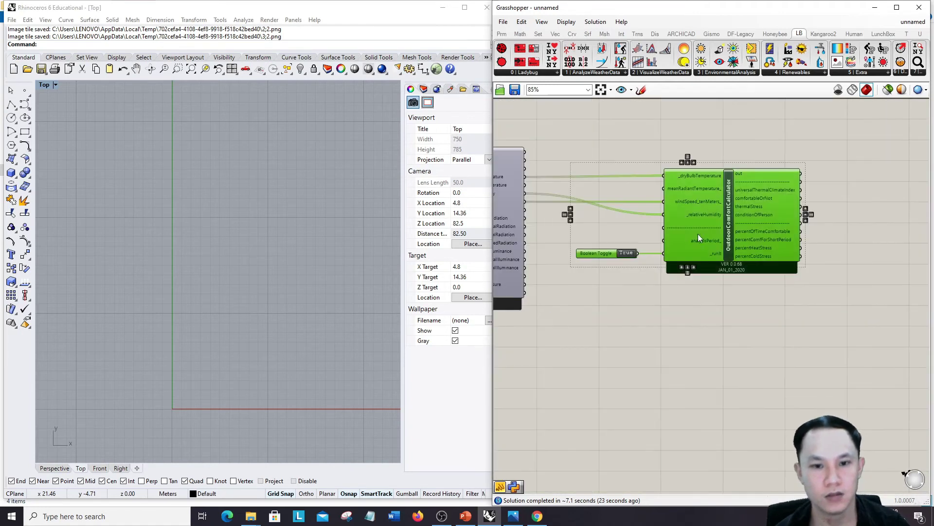
pyautogui.moveTo(697, 233); pyautogui.dragTo(829, 233)
pyautogui.scroll(-5, 582, 228)
pyautogui.scroll(3, 722, 228)
pyautogui.moveTo(644, 221); pyautogui.dragTo(813, 221)
pyautogui.click(758, 245)
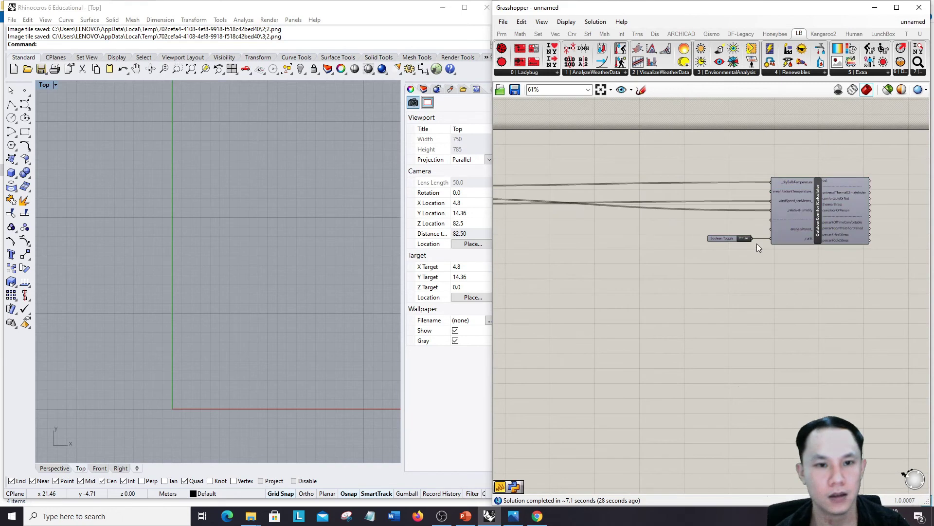
# Place a Ladybug 3D Chart component in the free space between importEPW and the Outdoor Comfort Calculator
pyautogui.click(645, 72)
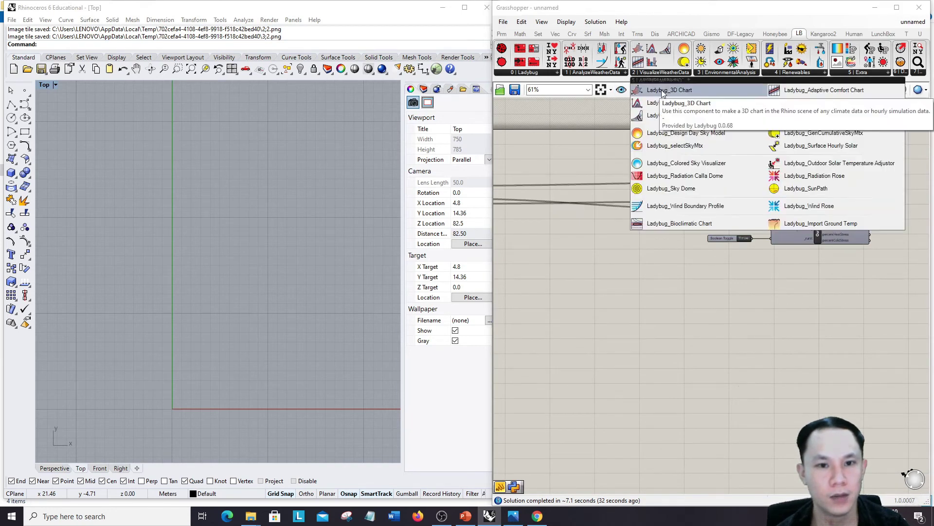
pyautogui.click(661, 91)
pyautogui.scroll(-3, 682, 237)
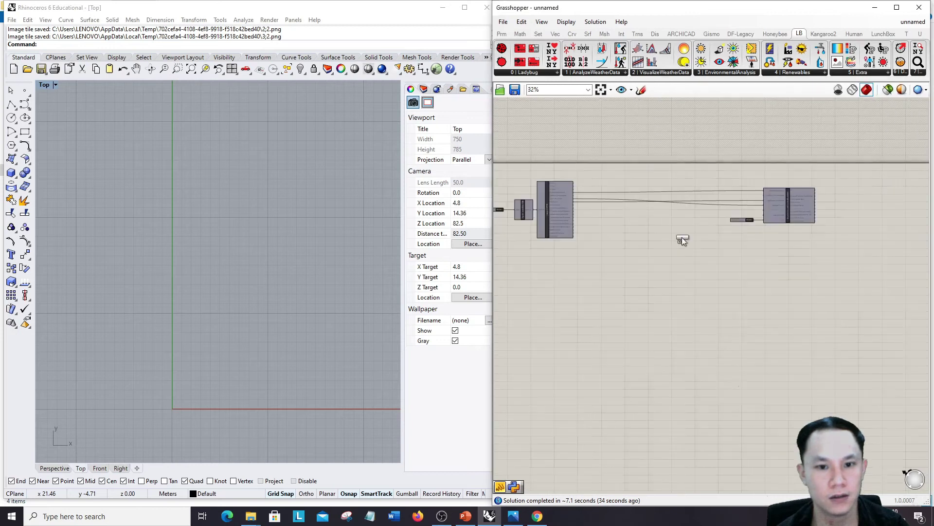
pyautogui.click(614, 211)
pyautogui.scroll(5, 682, 214)
pyautogui.click(731, 307)
# Wire importEPW's dryBulbTemperature output into the 3D Chart's _inputData input
pyautogui.scroll(3, 661, 283)
pyautogui.moveTo(626, 217); pyautogui.dragTo(668, 289)
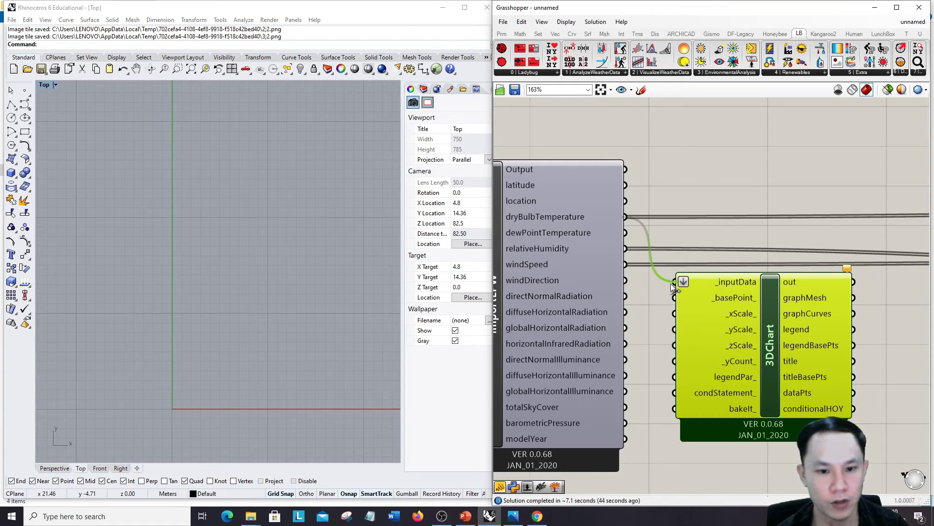
pyautogui.scroll(-3, 666, 249)
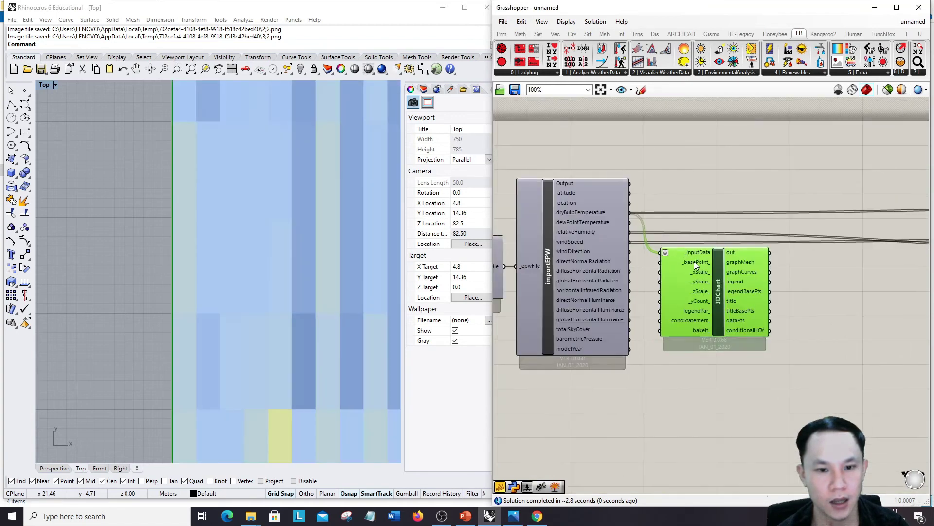
pyautogui.scroll(-5, 694, 262)
# Switch to the Rhino Top viewport and examine the dry bulb temperature chart, its months and its legend
pyautogui.scroll(-1, 237, 303)
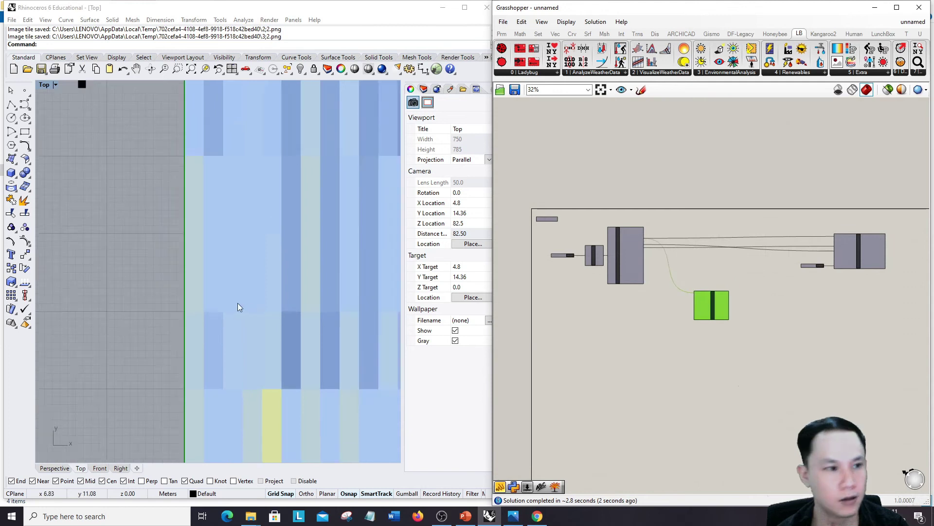
pyautogui.scroll(-5, 180, 260)
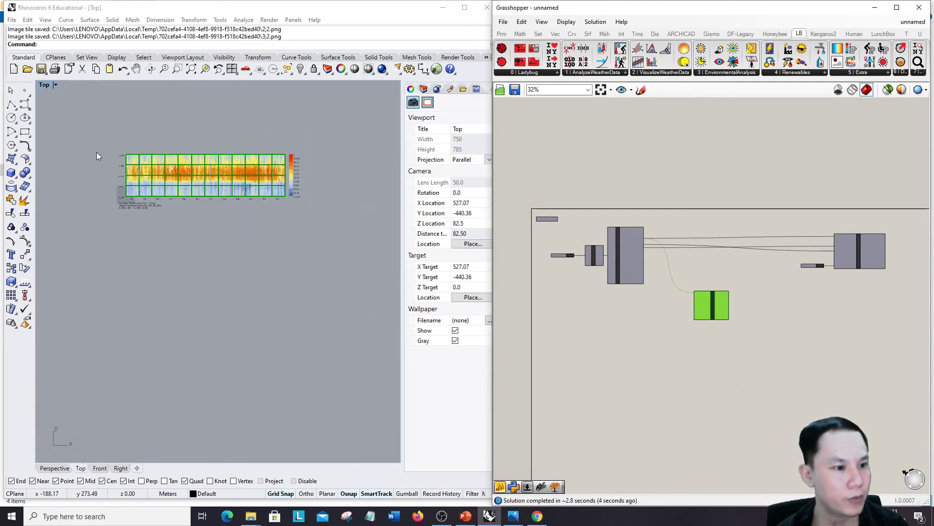
pyautogui.scroll(6, 166, 156)
pyautogui.scroll(-2, 340, 422)
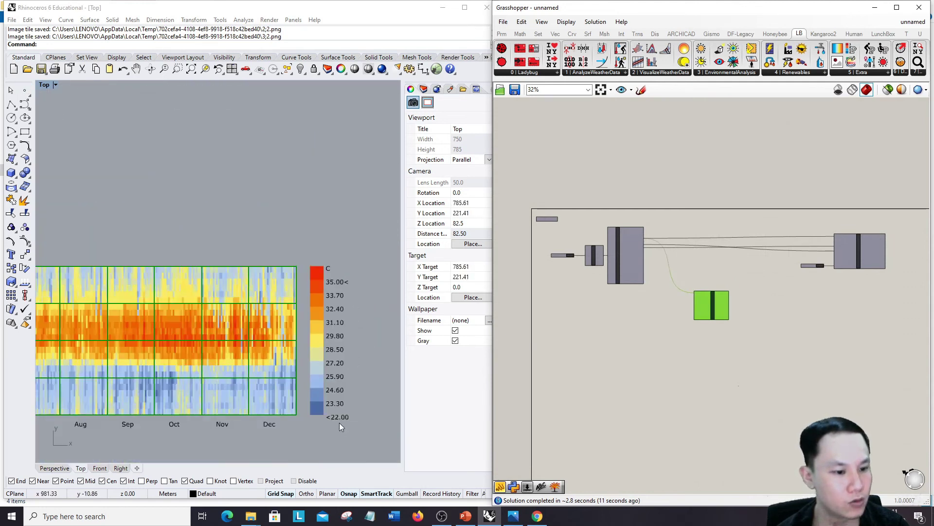
pyautogui.scroll(6, 317, 331)
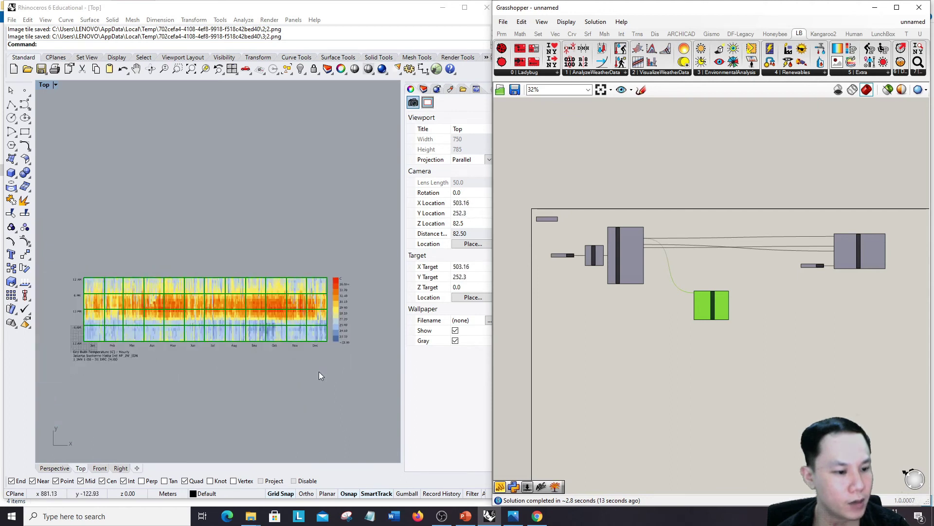
# Examine the hourly dry bulb temperature chart across its months and times of day in the Top viewport
pyautogui.scroll(-2, 247, 327)
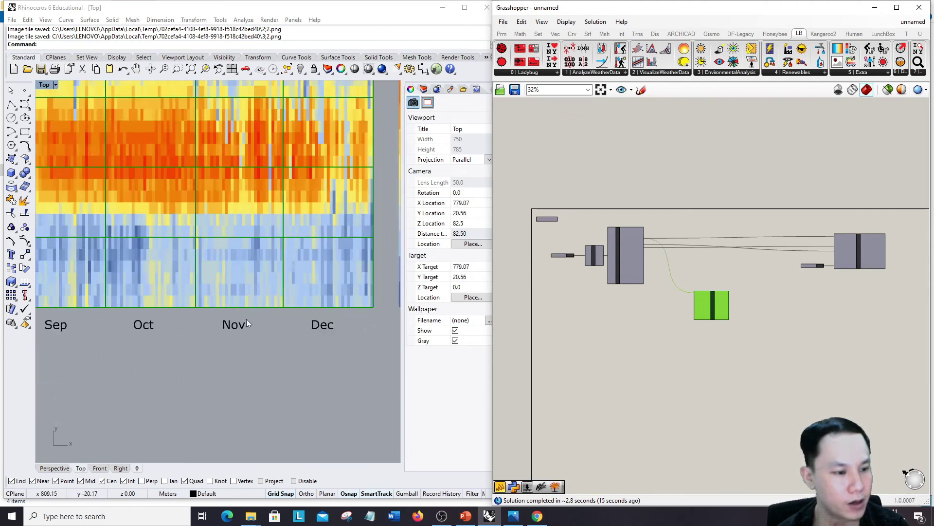
pyautogui.scroll(-4, 203, 325)
pyautogui.scroll(2, 209, 318)
pyautogui.scroll(-6, 205, 325)
pyautogui.scroll(5, 185, 290)
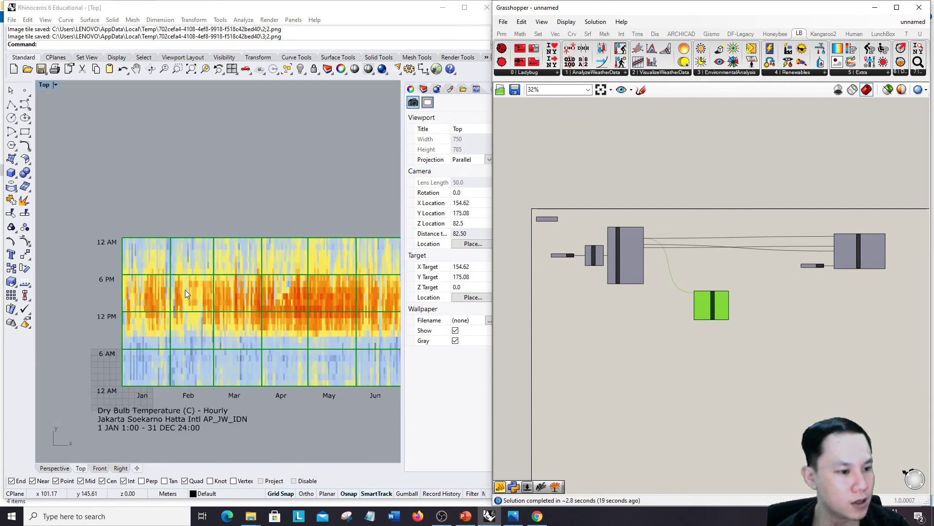
pyautogui.scroll(-4, 258, 305)
pyautogui.scroll(-4, 319, 302)
pyautogui.scroll(2, 356, 309)
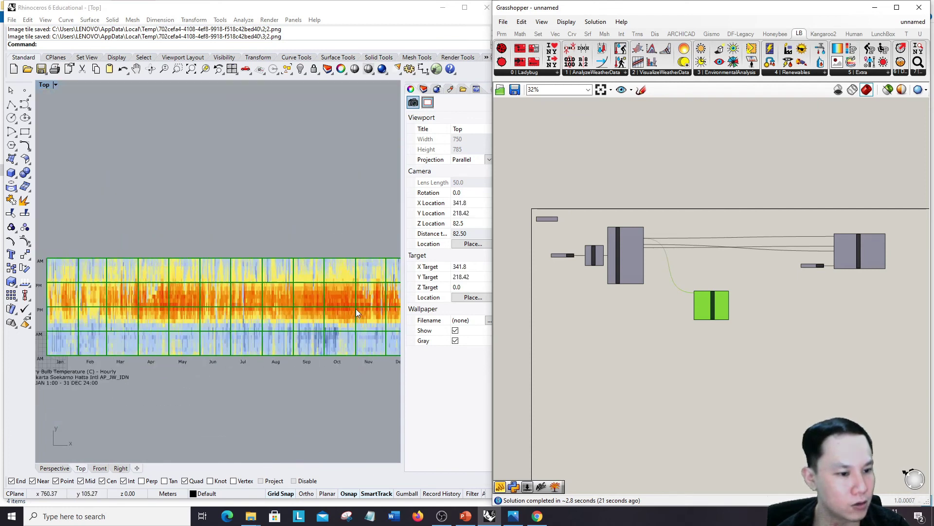
pyautogui.scroll(-4, 302, 310)
pyautogui.scroll(4, 351, 303)
pyautogui.scroll(-2, 351, 302)
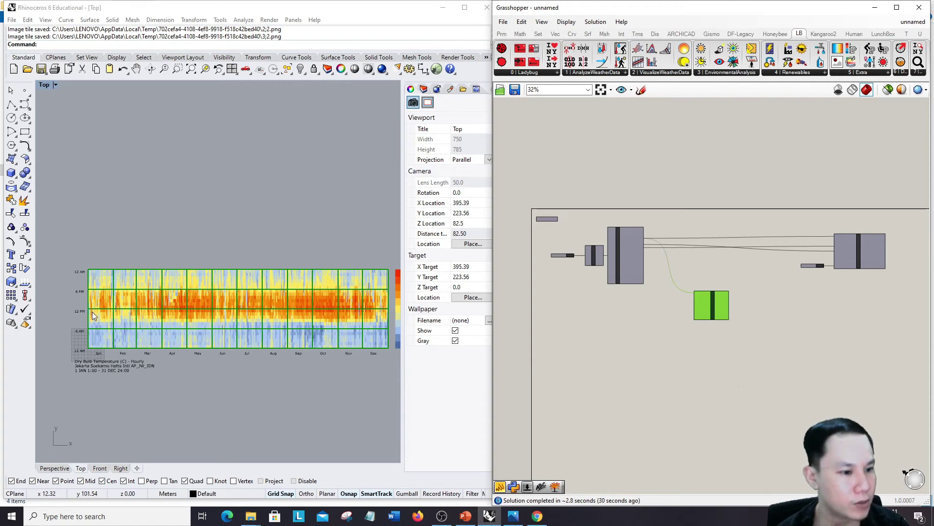
pyautogui.scroll(2, 88, 312)
pyautogui.scroll(-3, 88, 311)
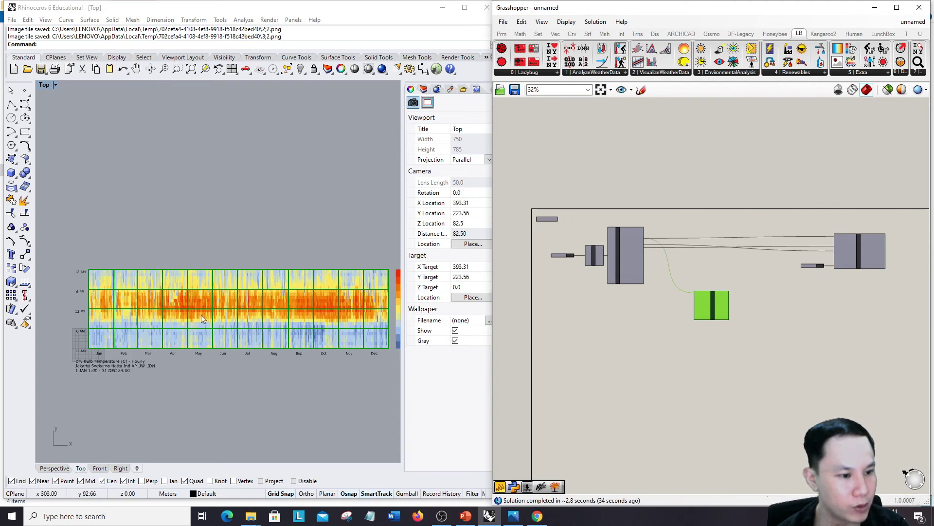
pyautogui.scroll(1, 89, 310)
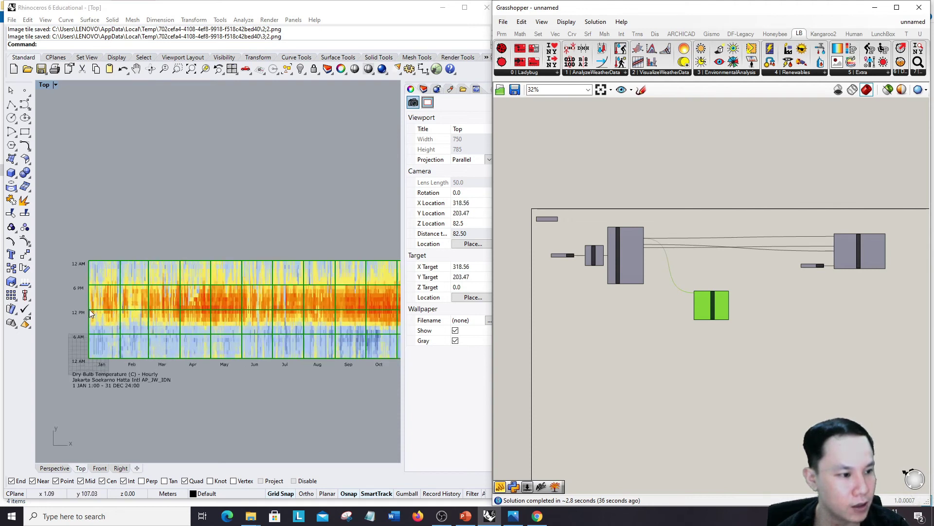
pyautogui.scroll(2, 89, 308)
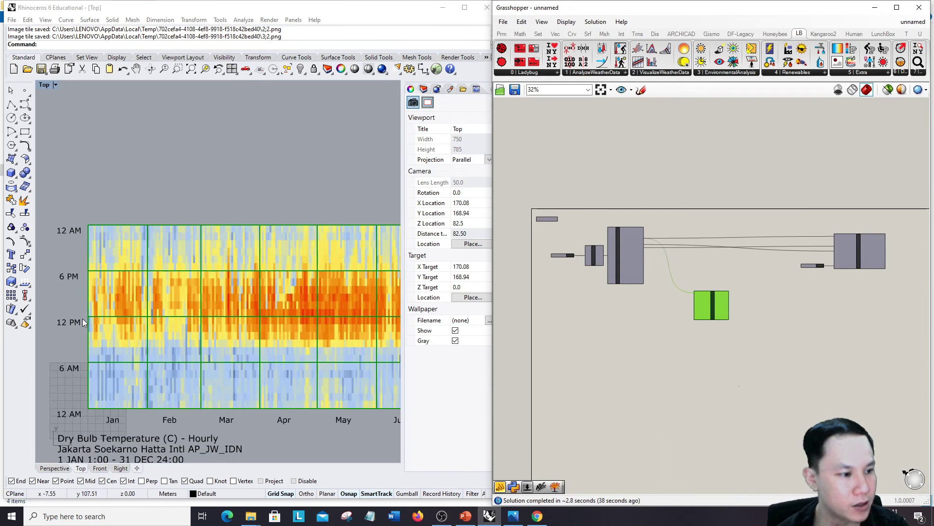
pyautogui.scroll(-2, 83, 287)
pyautogui.scroll(-1, 103, 290)
# Add a panel with the value 0.1 and wire it into the 3D Chart's _xScale_ input
pyautogui.scroll(2, 277, 290)
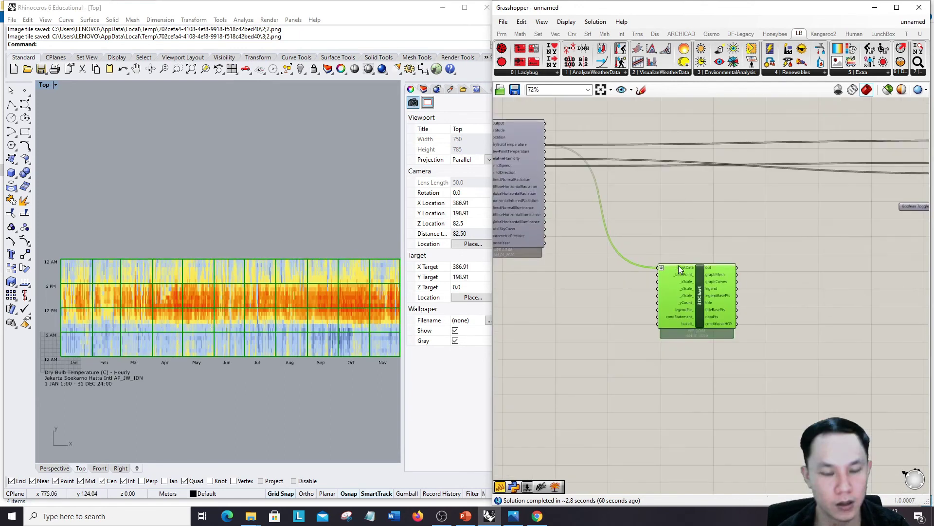
pyautogui.scroll(4, 681, 272)
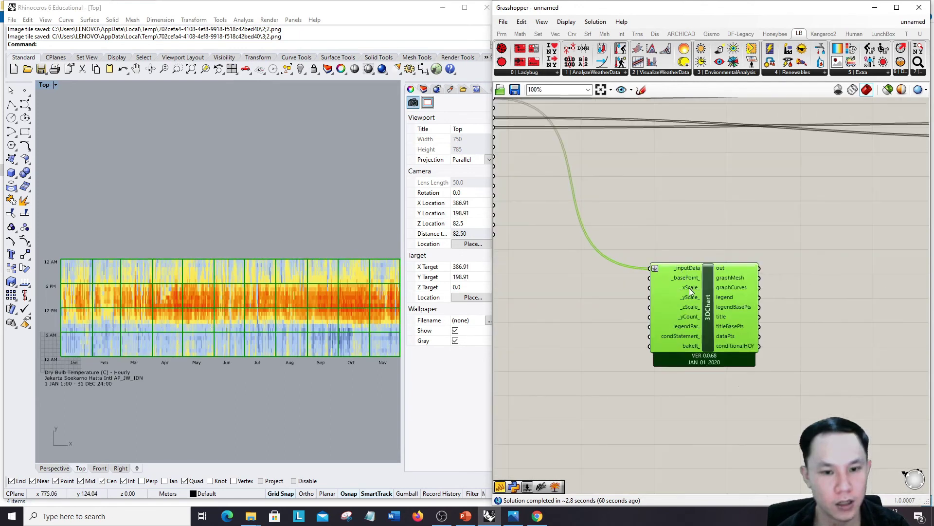
pyautogui.scroll(1, 753, 282)
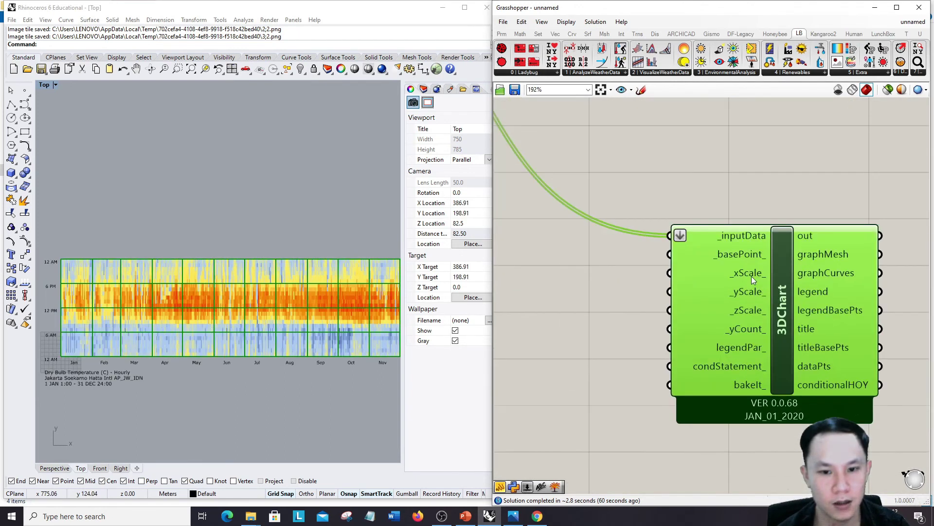
pyautogui.doubleClick(614, 283)
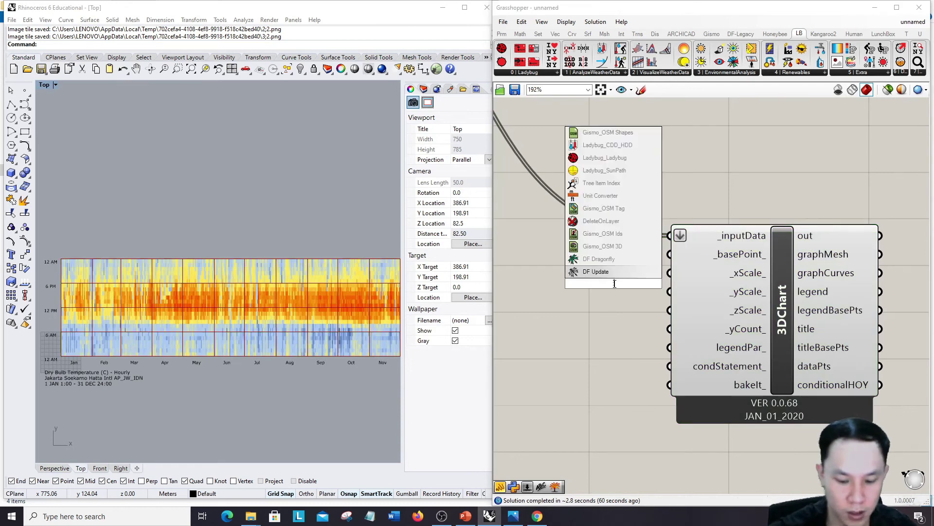
pyautogui.write('0.1')
pyautogui.press('Return')
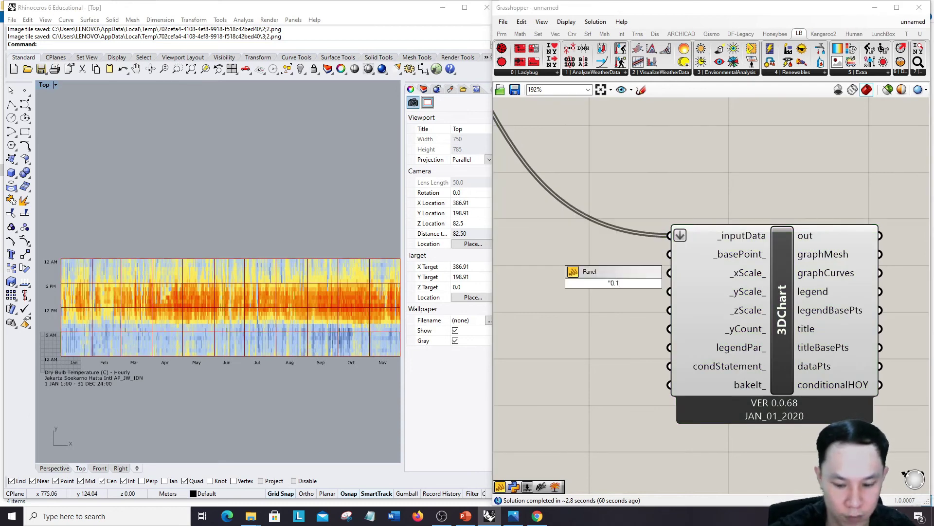
pyautogui.moveTo(635, 283); pyautogui.dragTo(670, 272)
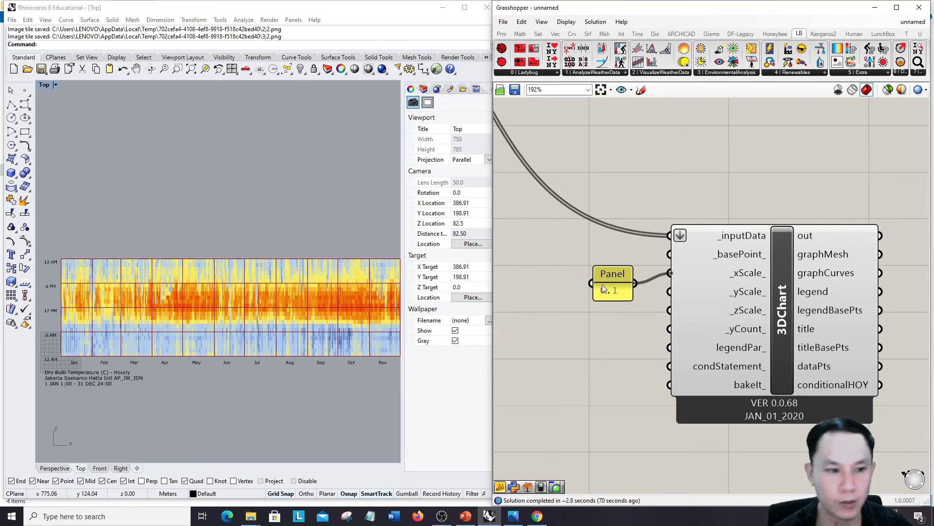
pyautogui.scroll(3, 147, 303)
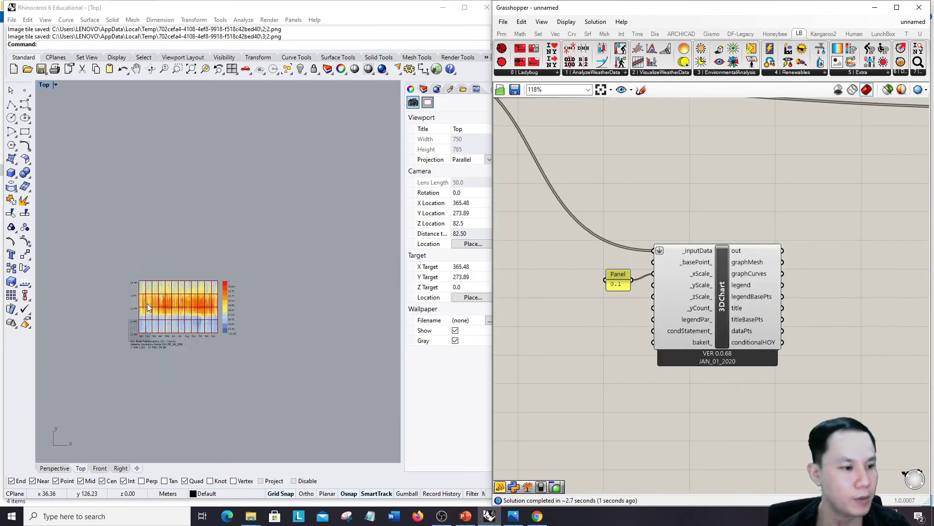
pyautogui.scroll(3, 648, 302)
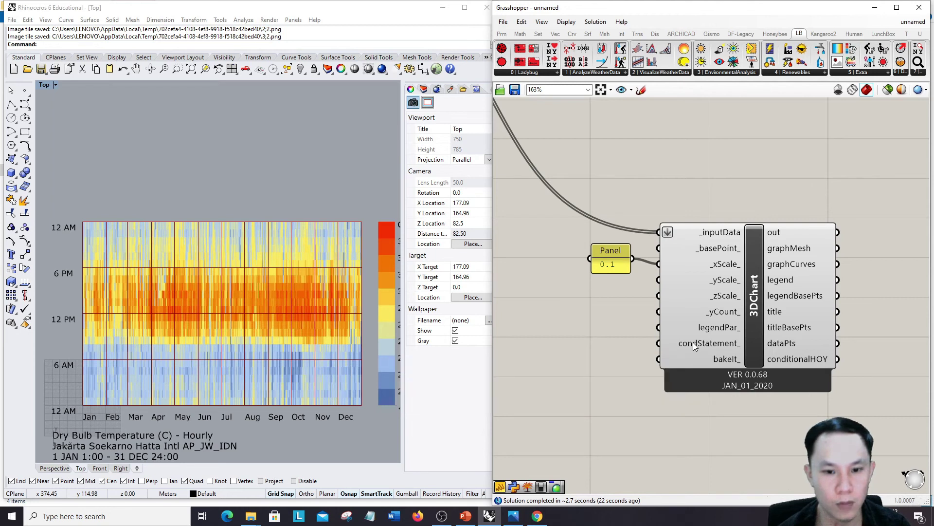
# Add a panel with the condition a>26 and wire it into the 3D Chart's condStatement_ input
pyautogui.doubleClick(577, 341)
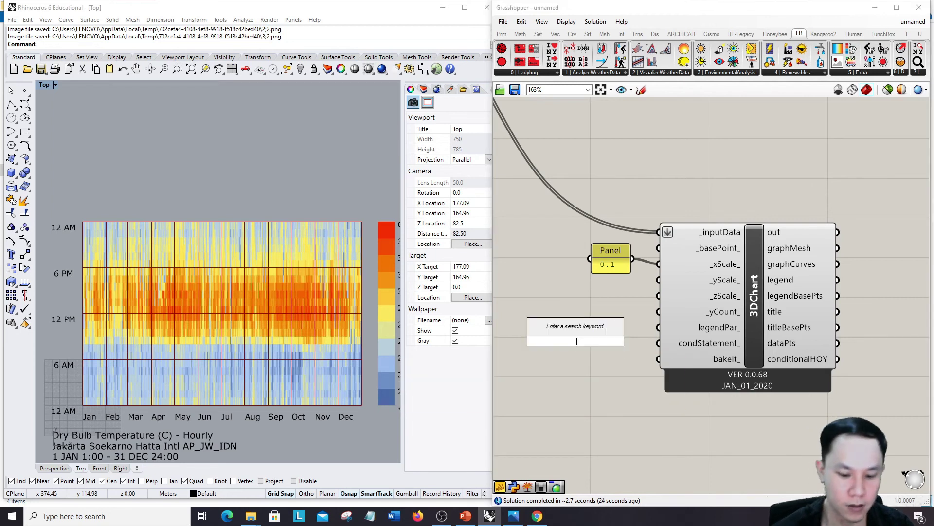
pyautogui.write('"a')
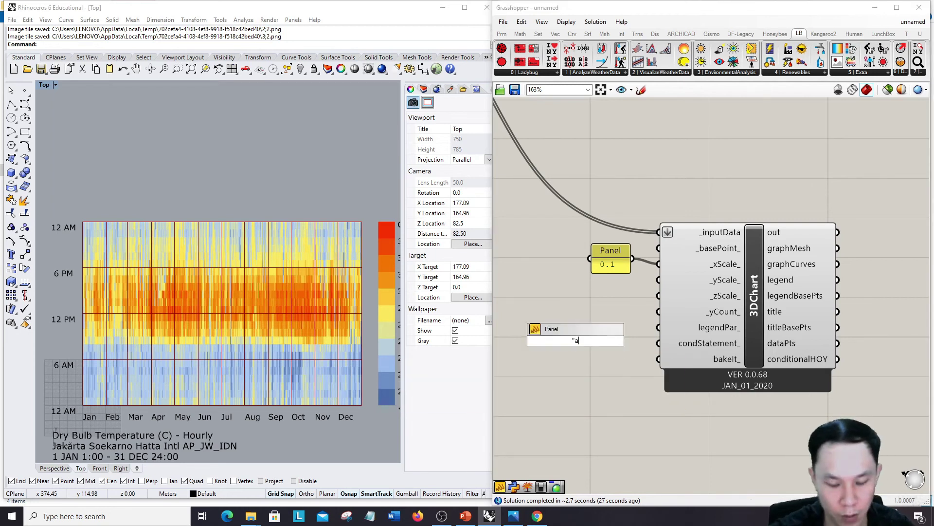
pyautogui.write('>26')
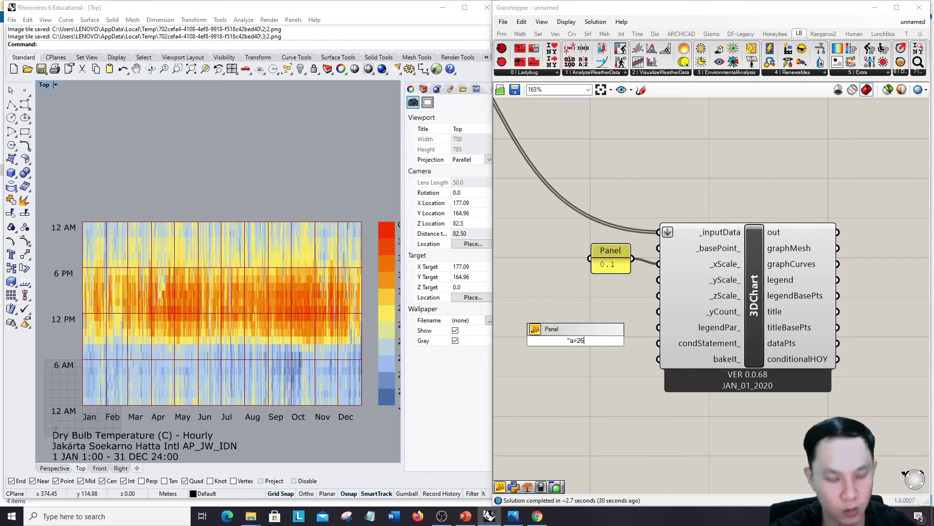
pyautogui.press('Return')
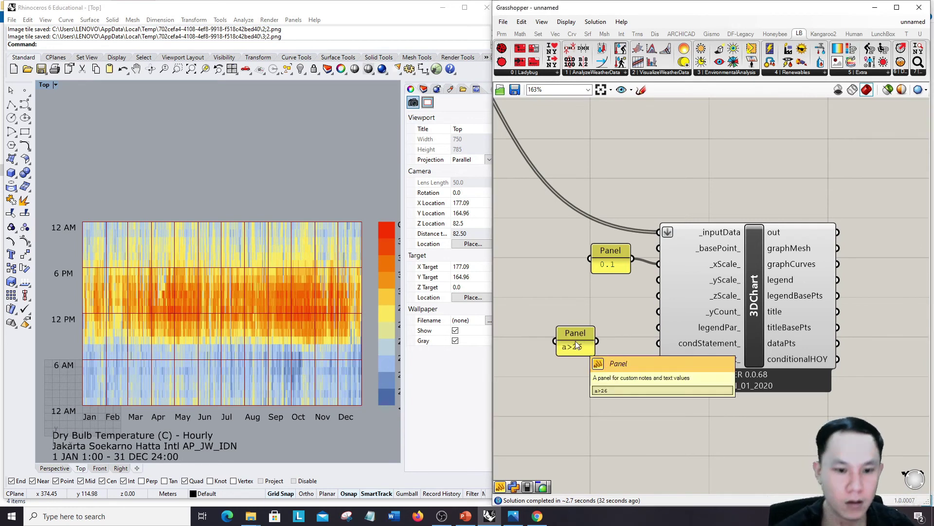
pyautogui.moveTo(597, 341); pyautogui.dragTo(650, 350)
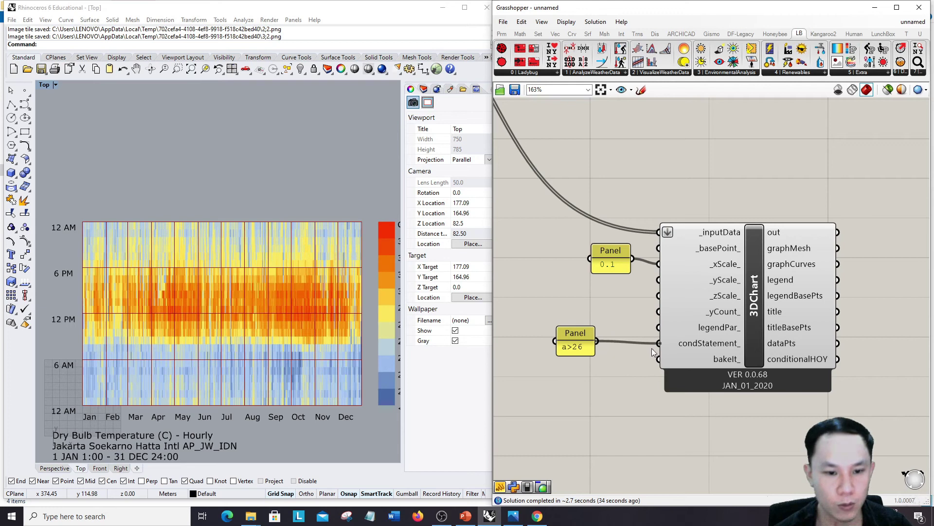
pyautogui.scroll(4, 230, 366)
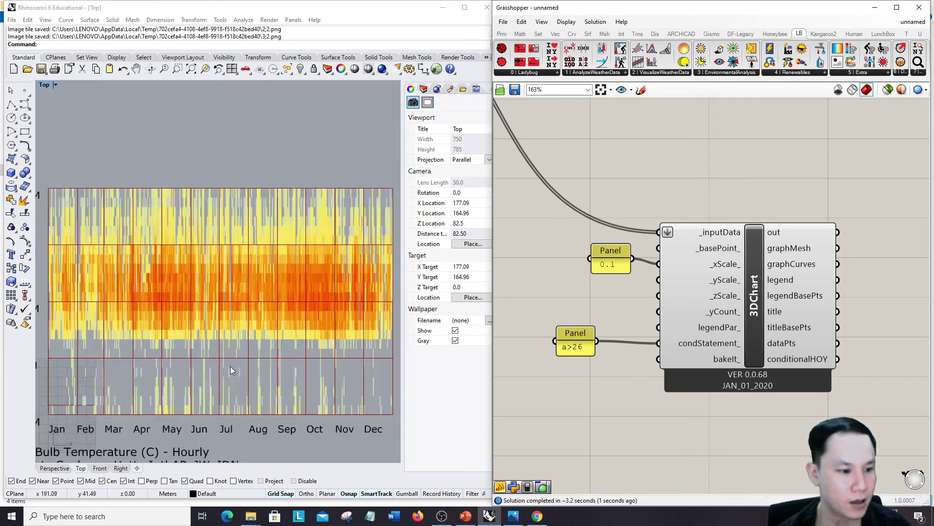
pyautogui.scroll(-4, 240, 346)
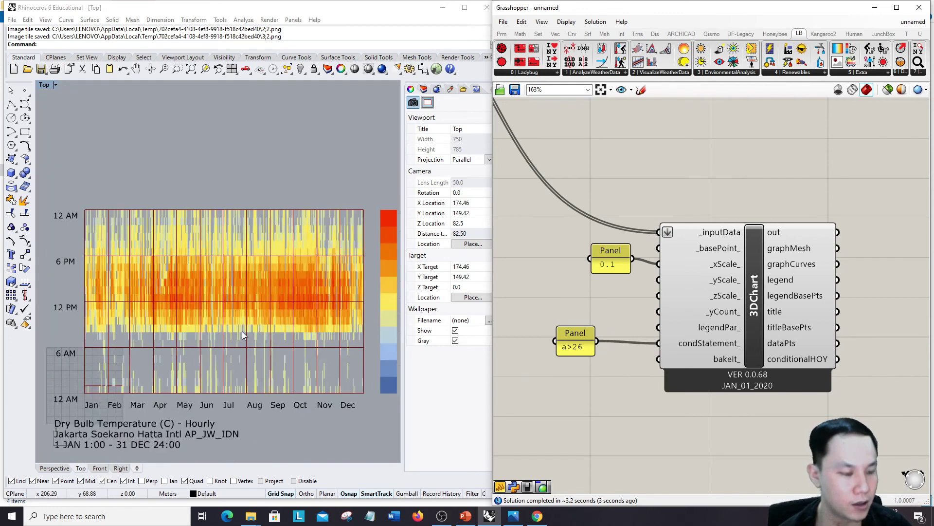
pyautogui.scroll(1, 133, 294)
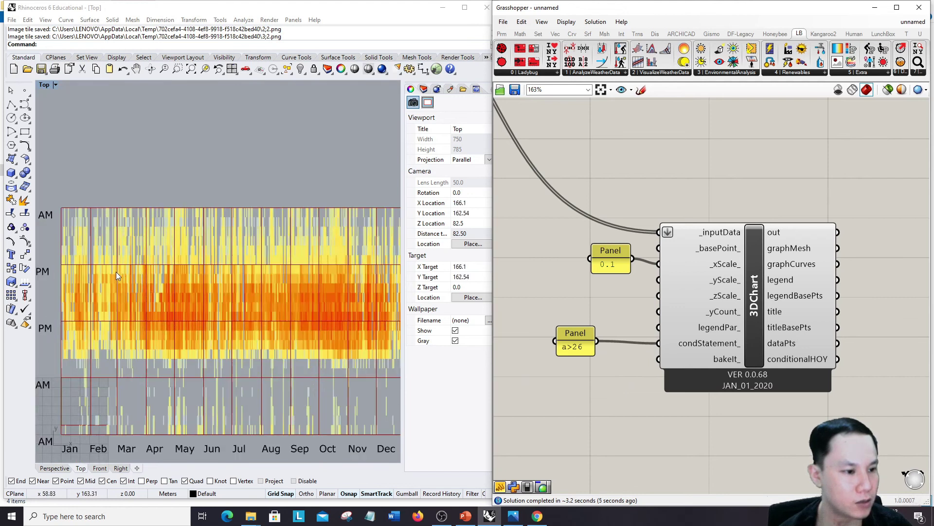
# Change the condition panel's text to a>30
pyautogui.doubleClick(580, 348)
pyautogui.click(528, 293)
pyautogui.doubleClick(526, 292)
pyautogui.write('30')
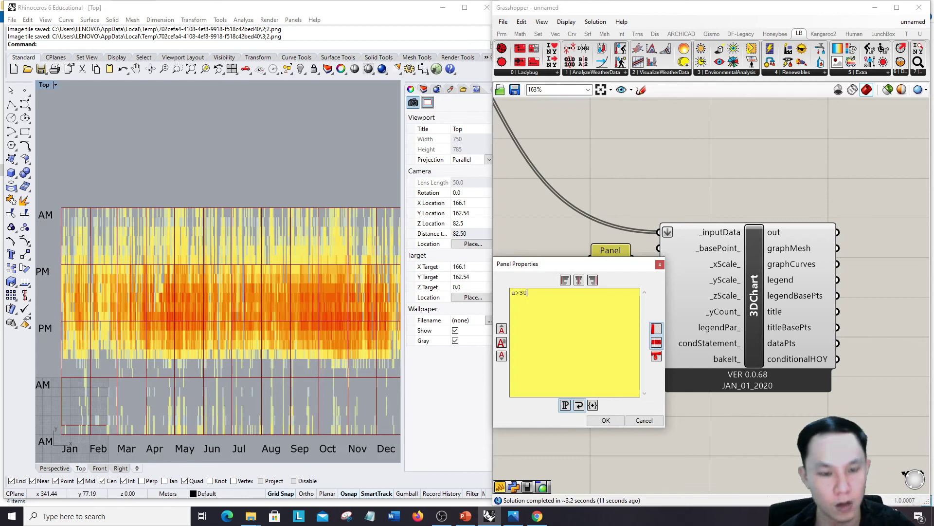
pyautogui.click(618, 423)
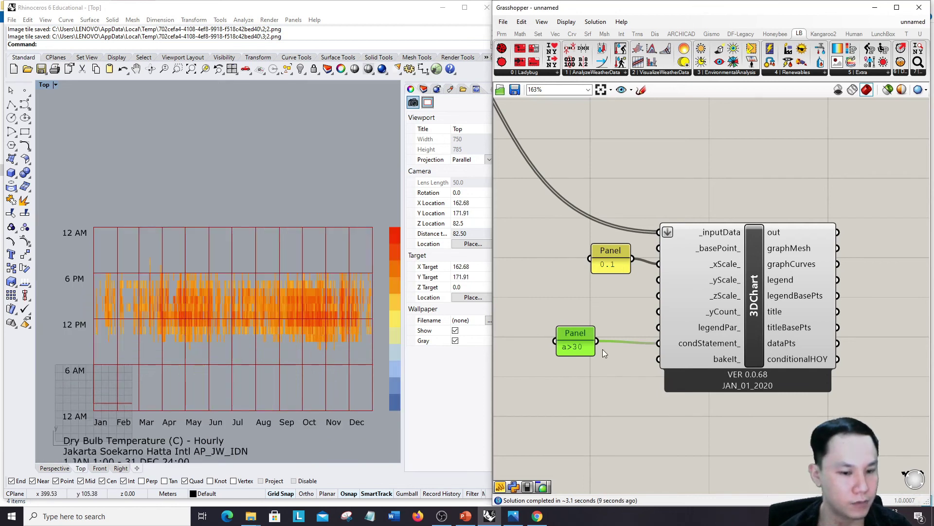
# Place a Ladybug Legend Parameters component before the 3D Chart and wire its output into the chart's legendPar_ input
pyautogui.scroll(5, 707, 333)
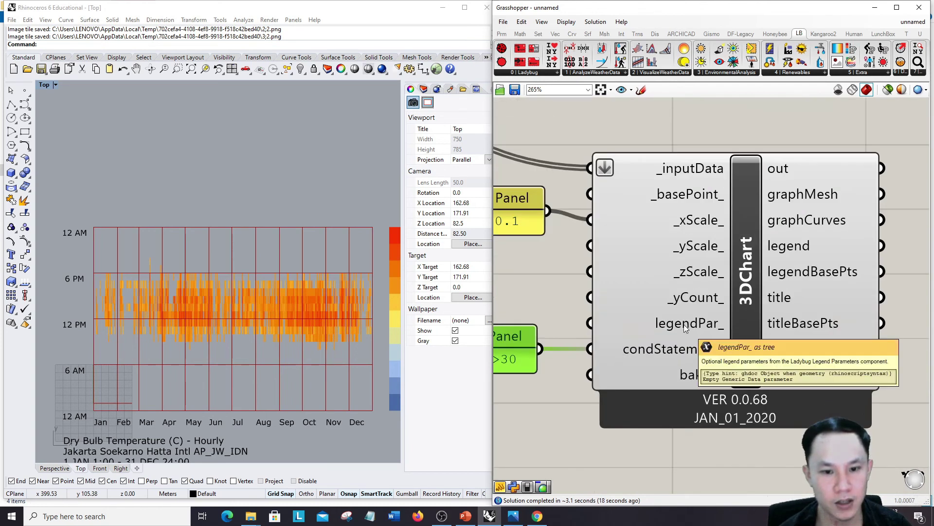
pyautogui.click(852, 73)
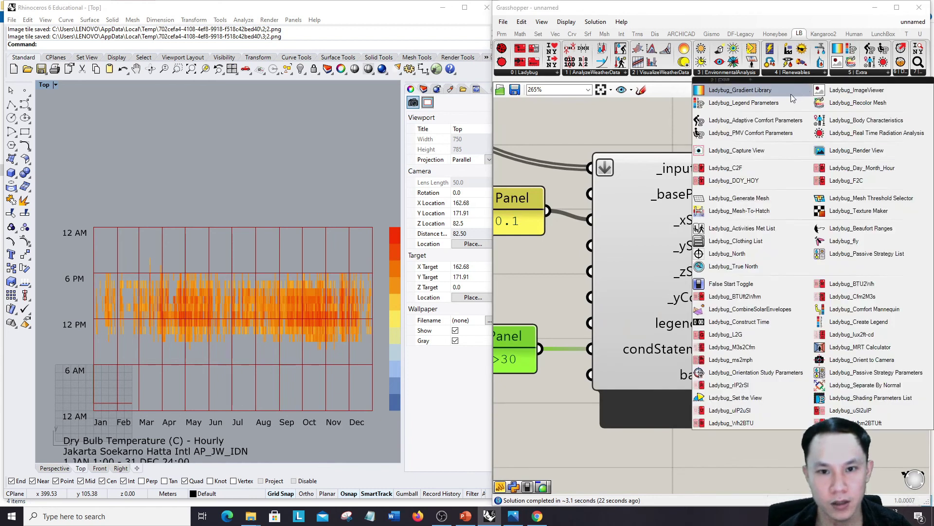
pyautogui.scroll(-3, 688, 270)
pyautogui.scroll(2, 687, 271)
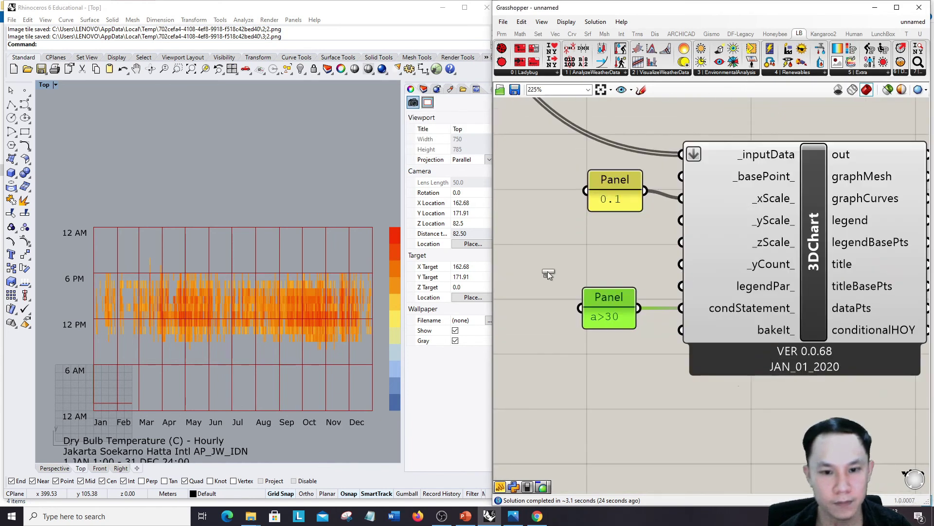
pyautogui.click(549, 273)
pyautogui.scroll(-6, 717, 227)
pyautogui.moveTo(654, 237); pyautogui.dragTo(758, 257)
# Add a panel with the value 24 and wire it into the Legend Parameters' lowBound_ input
pyautogui.scroll(4, 646, 240)
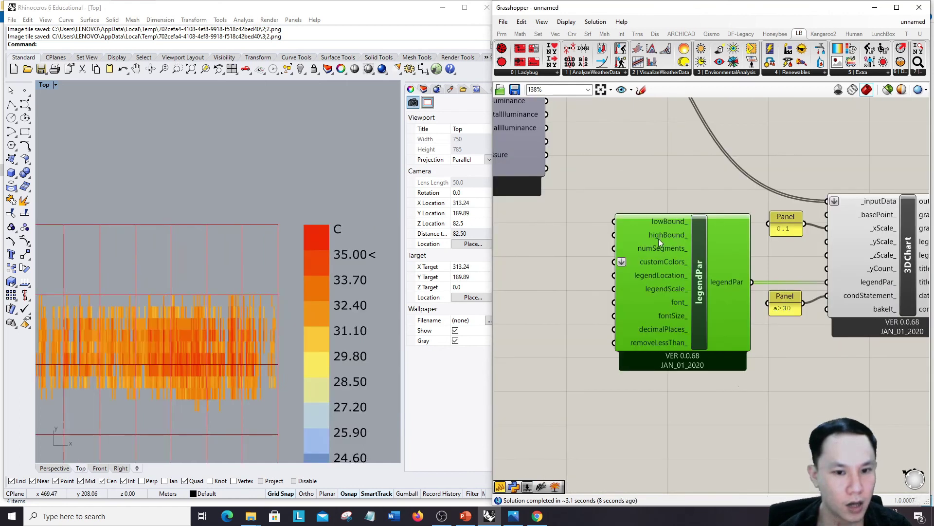
pyautogui.scroll(-4, 375, 376)
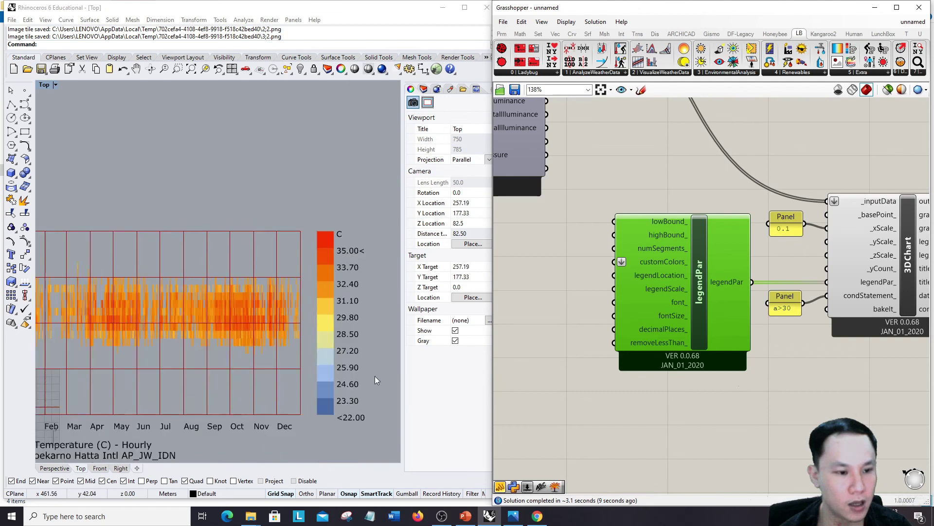
pyautogui.doubleClick(591, 226)
pyautogui.doubleClick(588, 241)
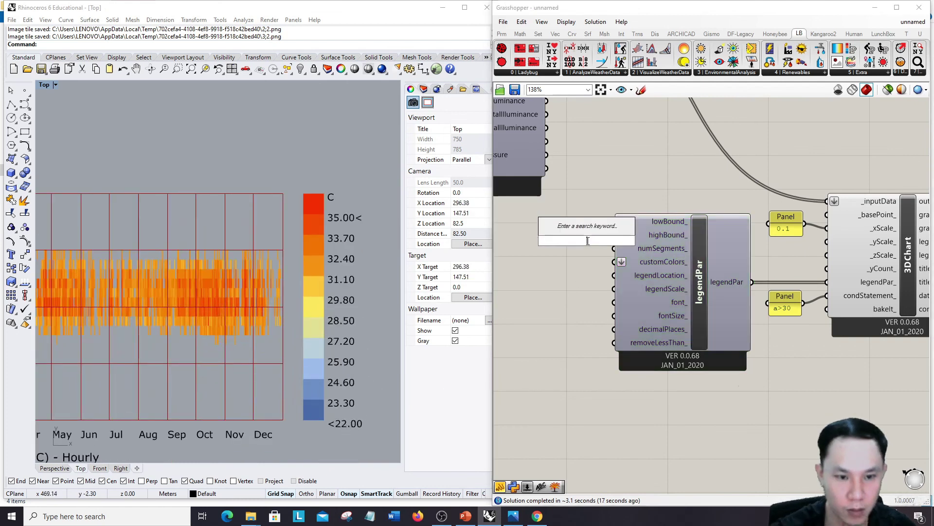
pyautogui.write('//24')
pyautogui.press('Return')
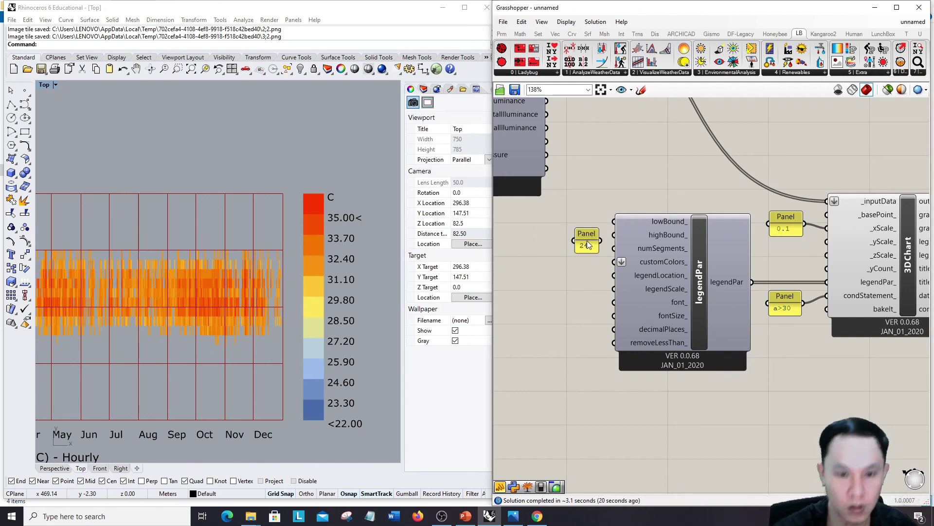
pyautogui.moveTo(602, 241); pyautogui.dragTo(613, 222)
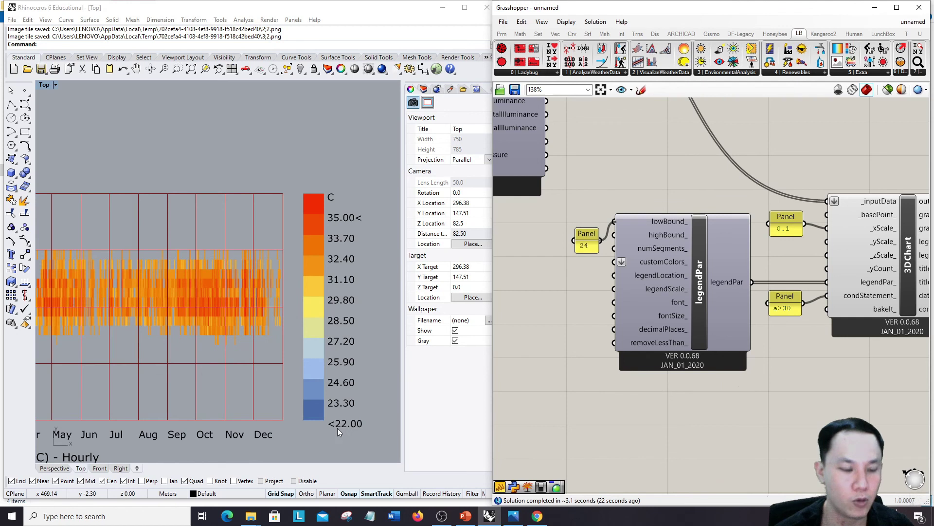
# Add a panel with the value 34, wire it into the Legend Parameters' highBound_ input and align it under the 24 panel
pyautogui.doubleClick(571, 279)
pyautogui.write('Panel')
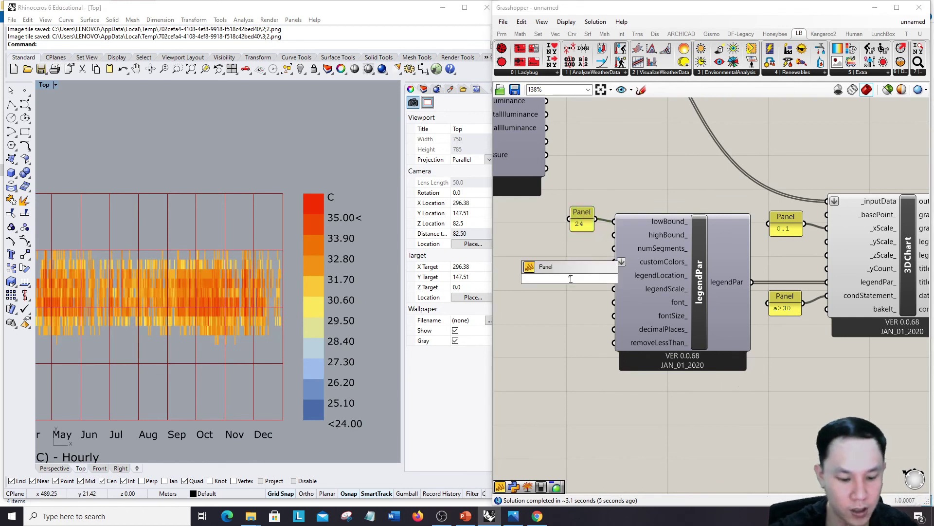
pyautogui.write('"3')
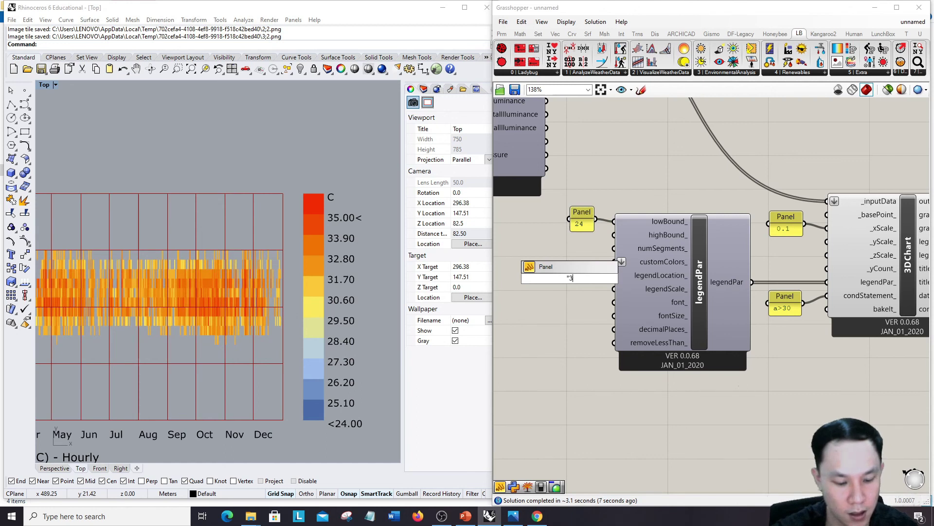
pyautogui.write('4')
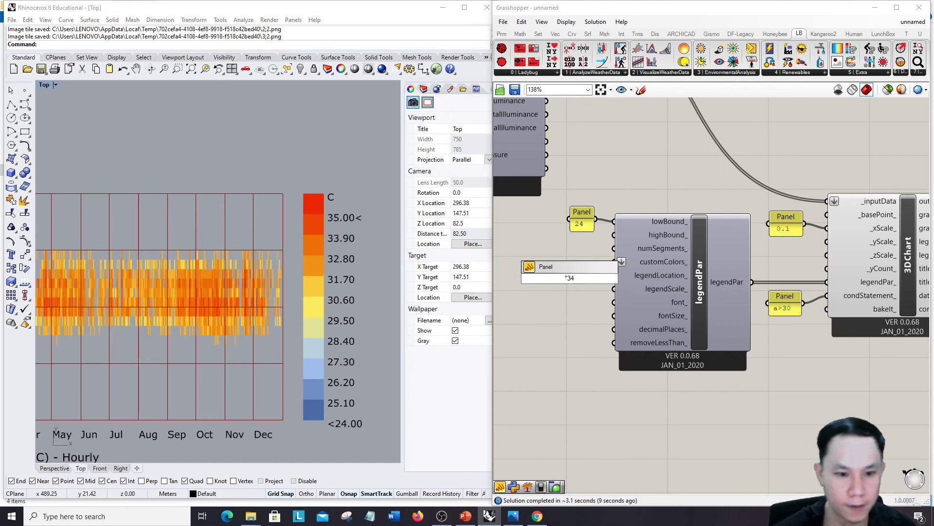
pyautogui.press('Return')
pyautogui.moveTo(587, 280); pyautogui.dragTo(615, 235)
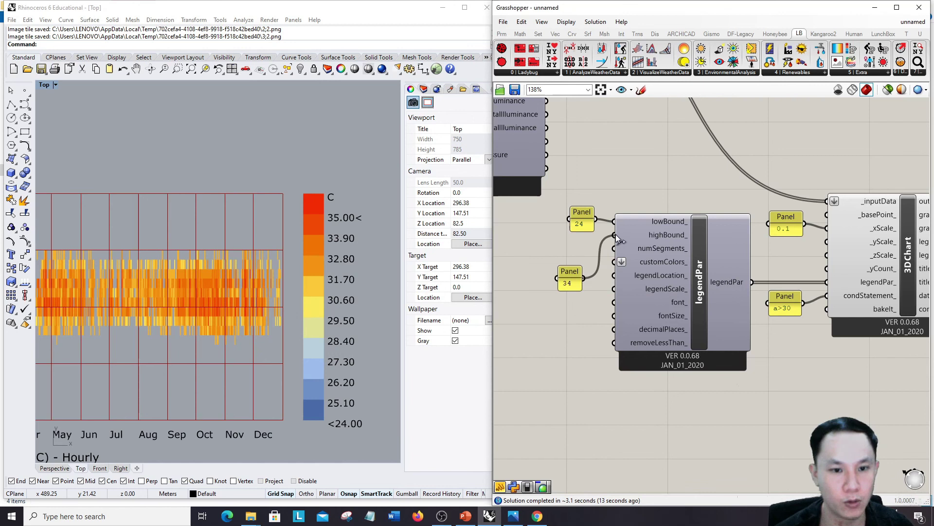
pyautogui.moveTo(568, 277); pyautogui.dragTo(579, 247)
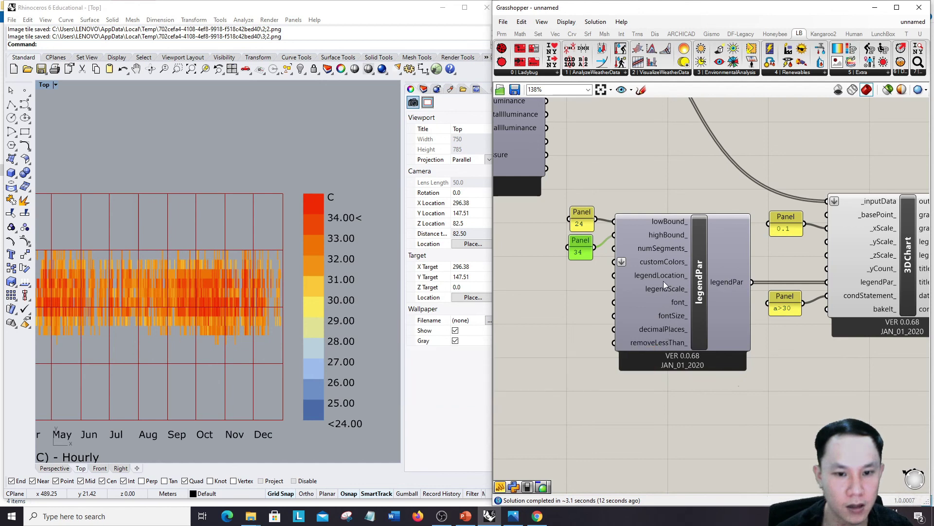
pyautogui.scroll(-4, 335, 303)
pyautogui.moveTo(137, 267); pyautogui.dragTo(229, 284, button='right')
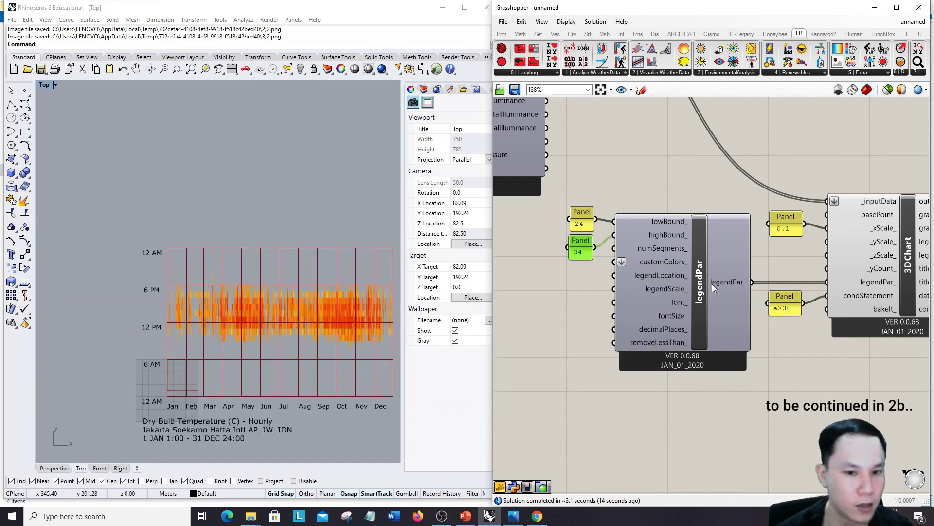
pyautogui.moveTo(174, 226); pyautogui.dragTo(108, 218, button='right')
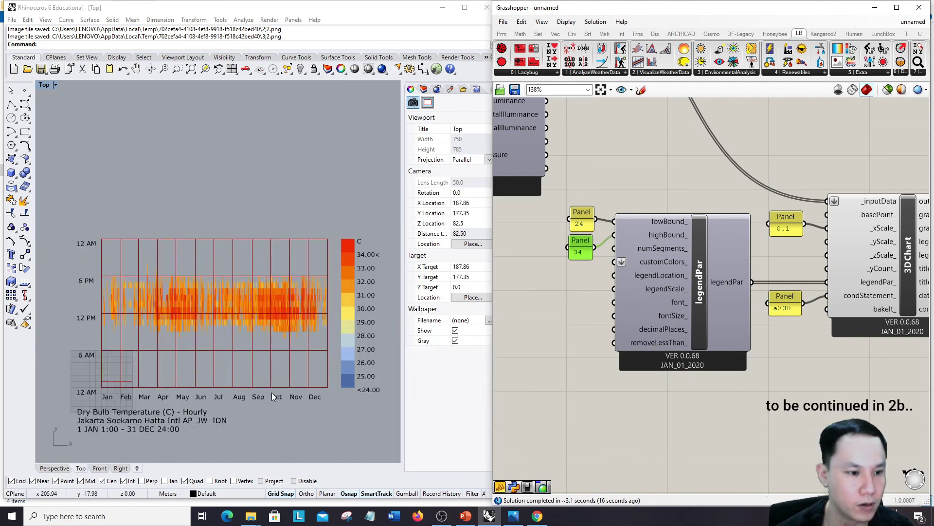